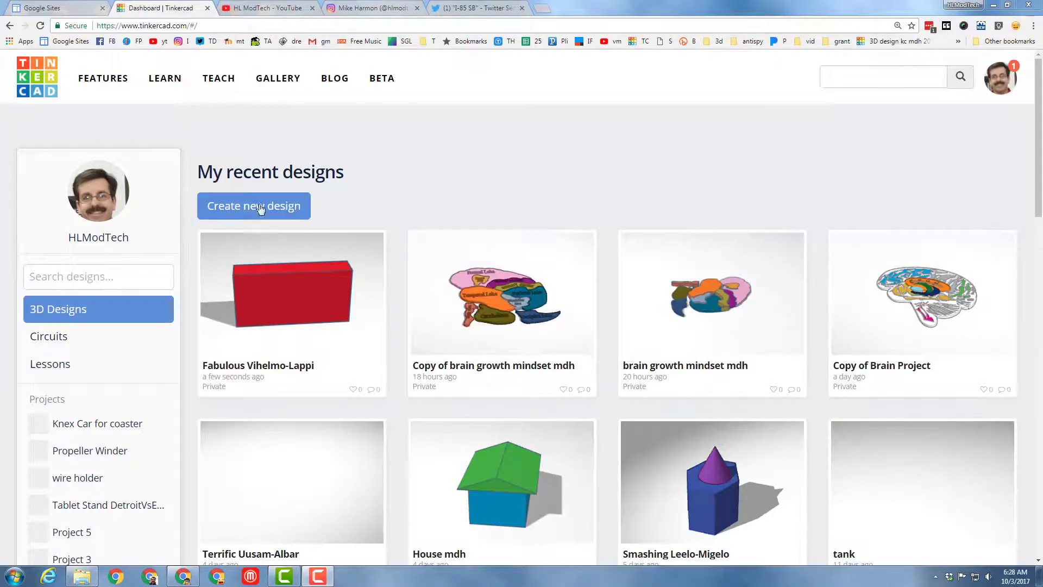
Create a new 3D design and rename it "my name".
left_click(244, 211)
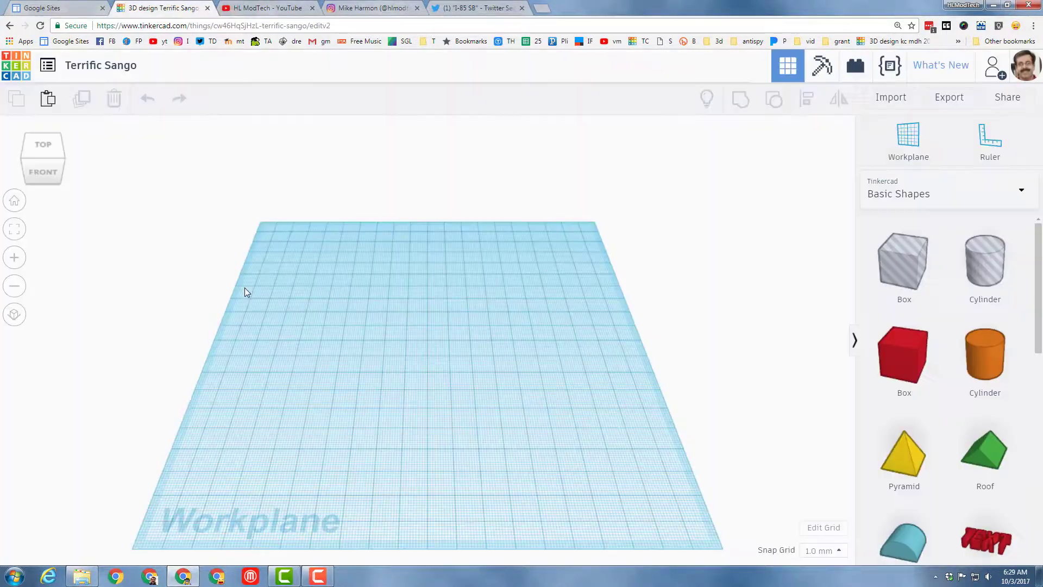
left_click(124, 66)
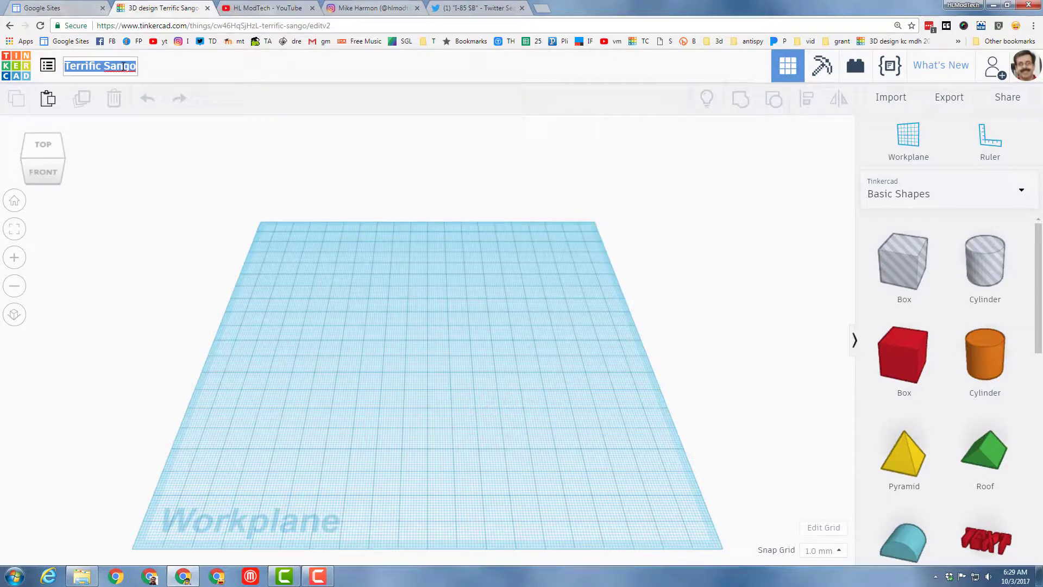
type("my name")
key("Return")
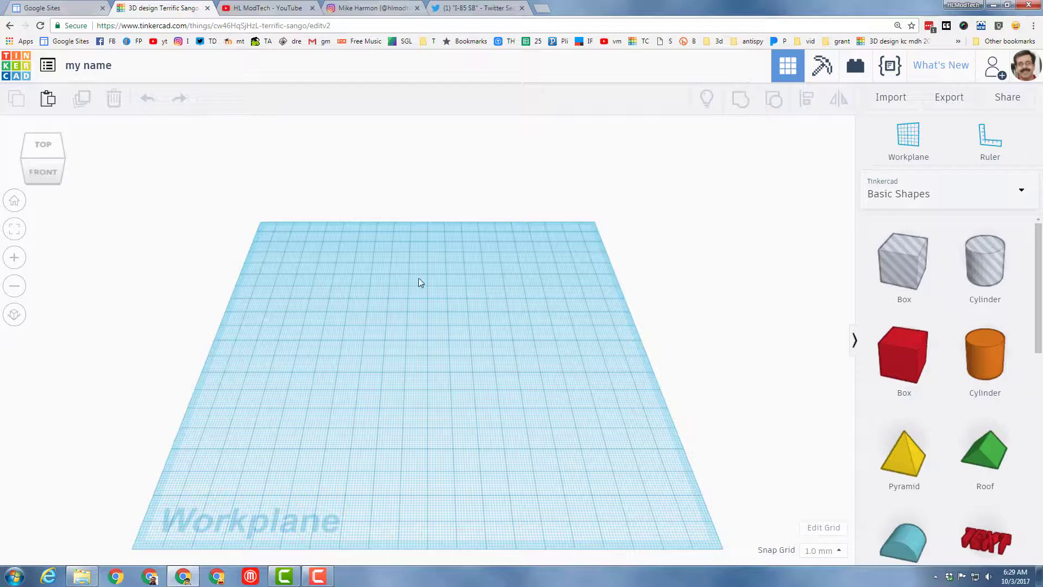
Place a solid box near the middle of the workplane and set its side-to-side dimension to 80 mm.
left_click_drag(924, 334, 388, 349)
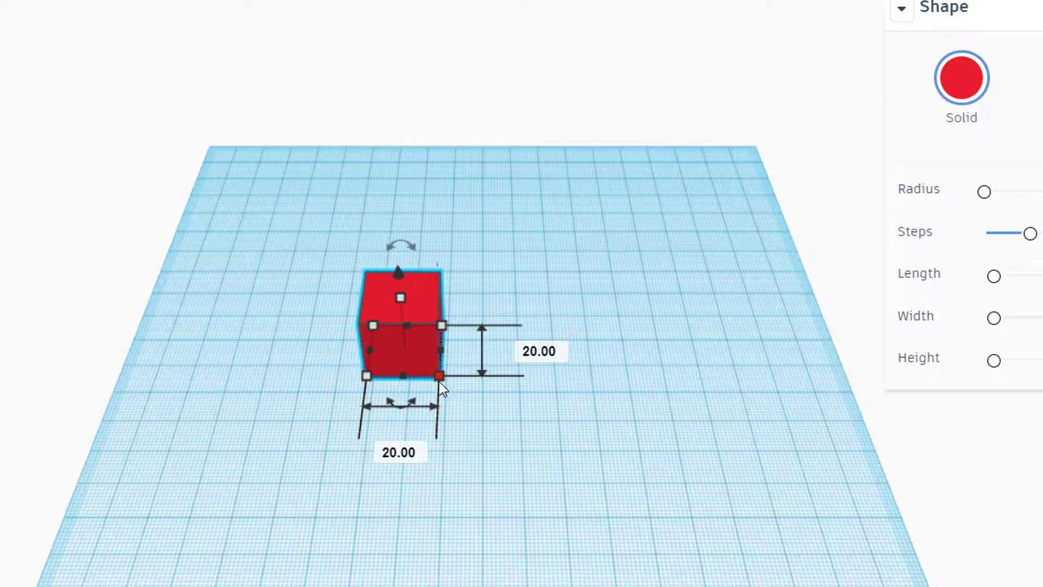
left_click(404, 451)
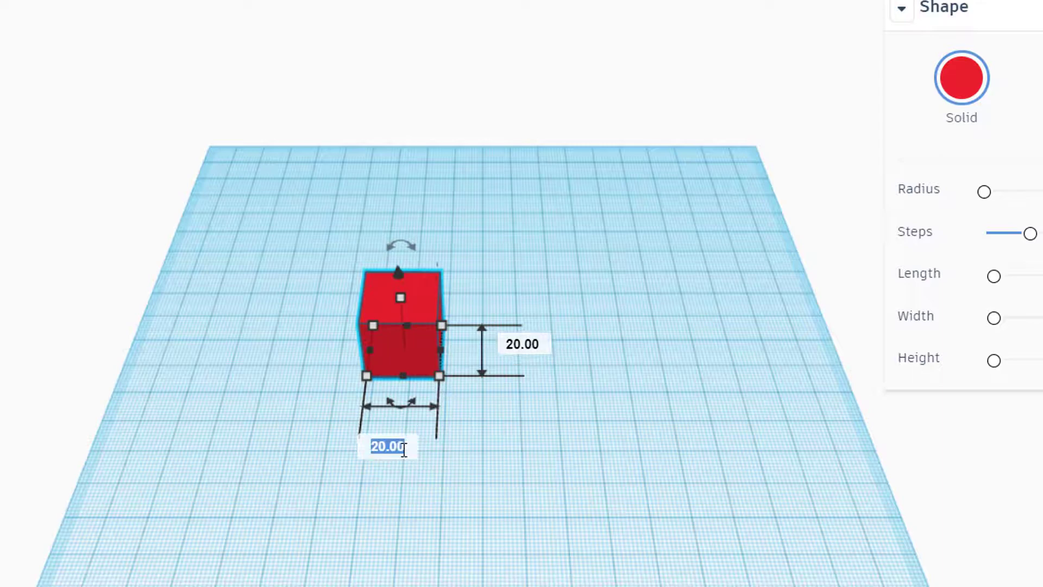
type("80")
key("Return")
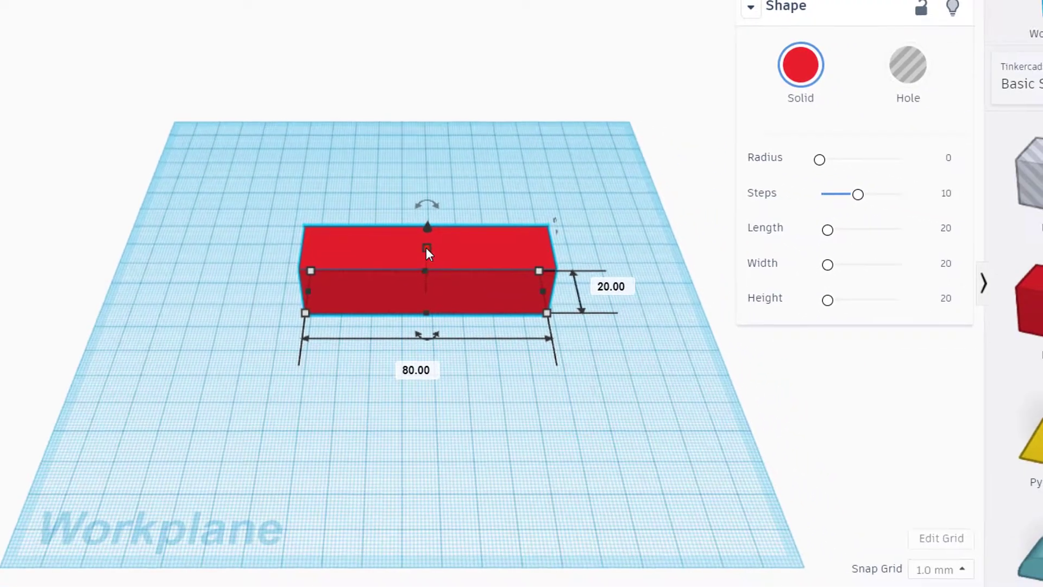
Set the box's height to 40 mm and change its colour to a darker blue.
mouse_move(427, 247)
left_click(497, 268)
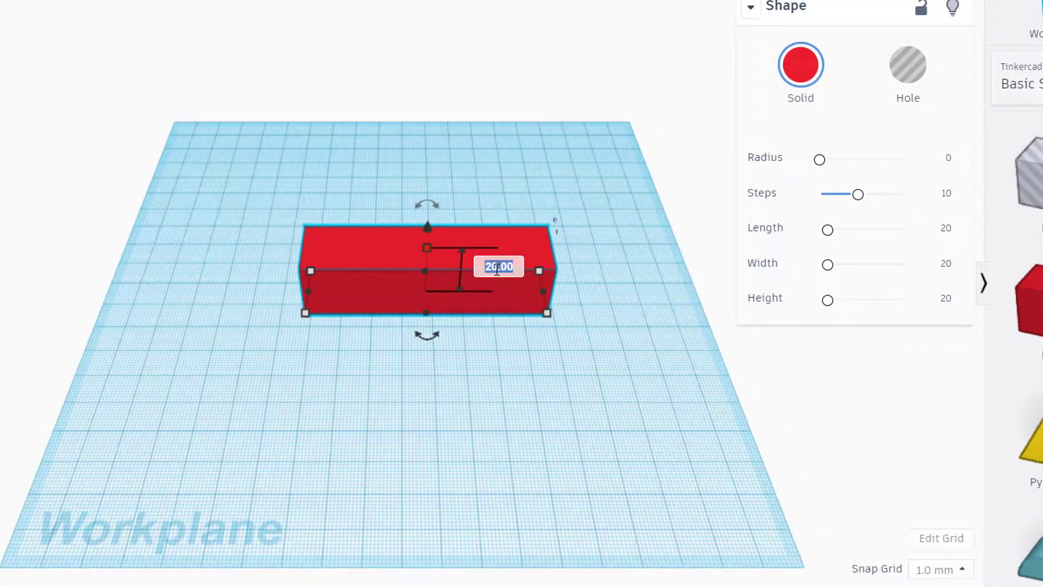
type("40")
key("Return")
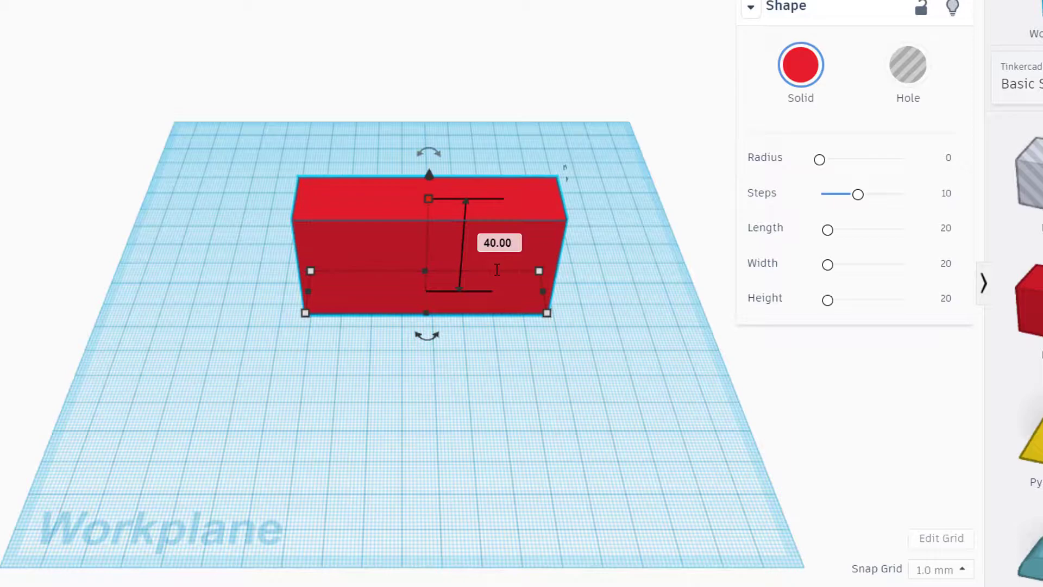
left_click(803, 94)
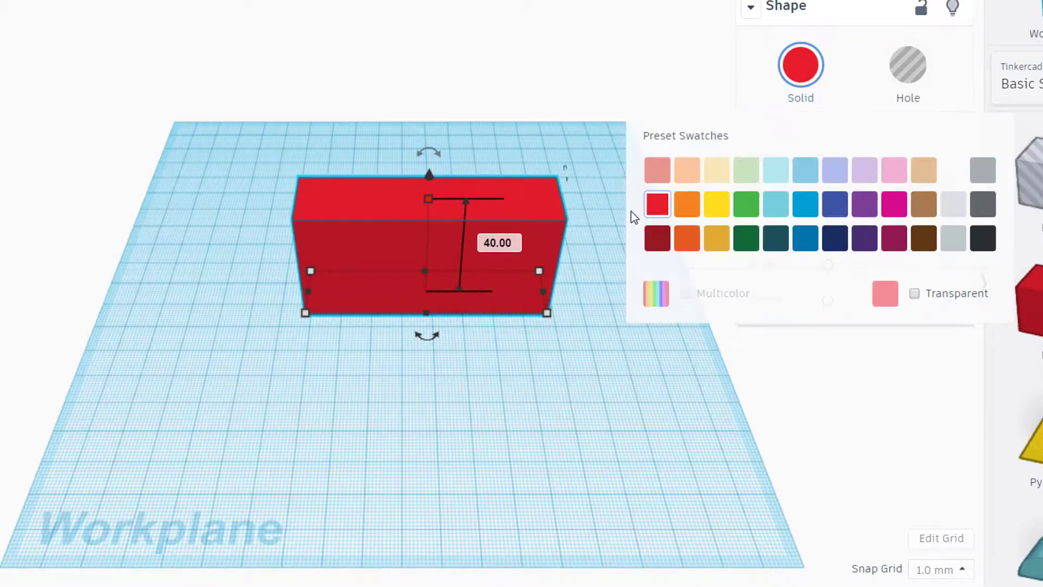
left_click(805, 238)
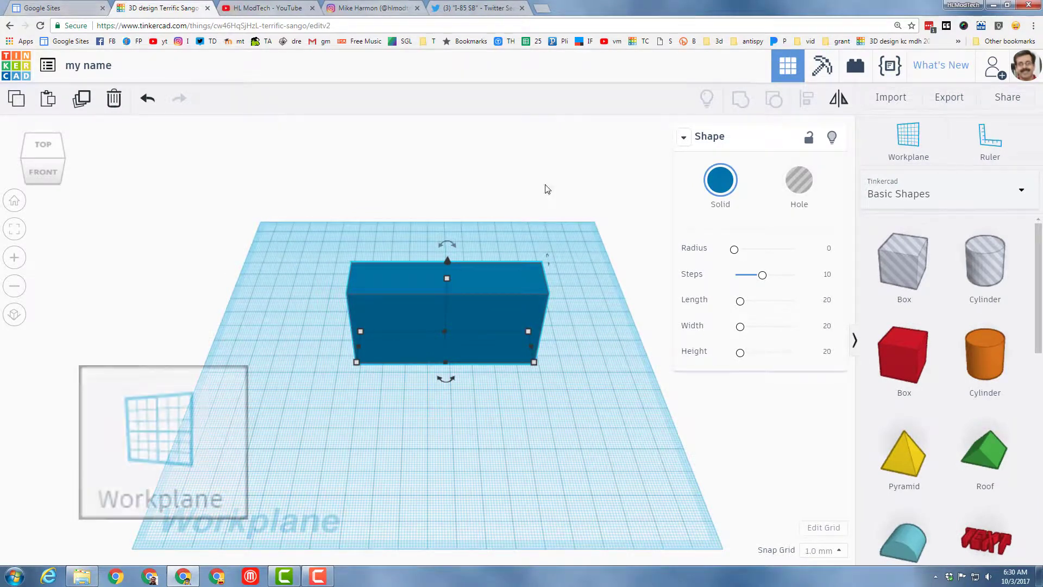
Place a pyramid on the right end of the box's top face using a temporary workplane, and return the workplane to the base.
key("w")
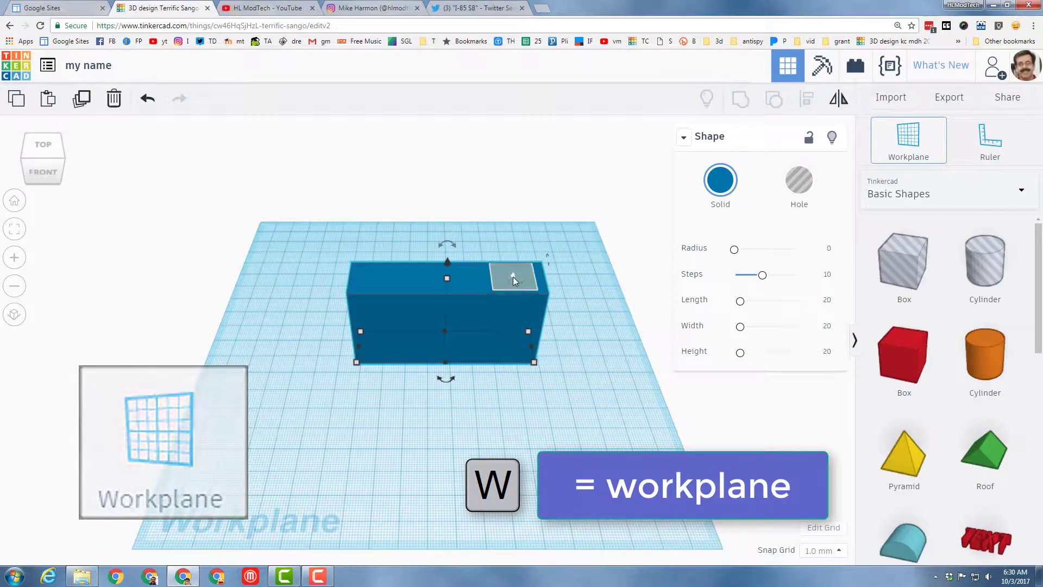
left_click(511, 283)
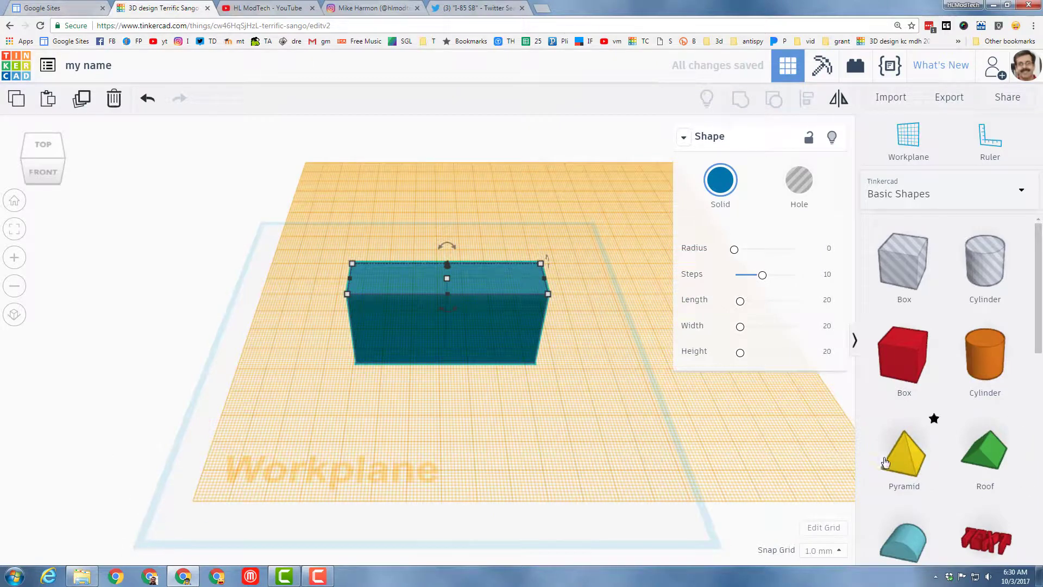
left_click(896, 467)
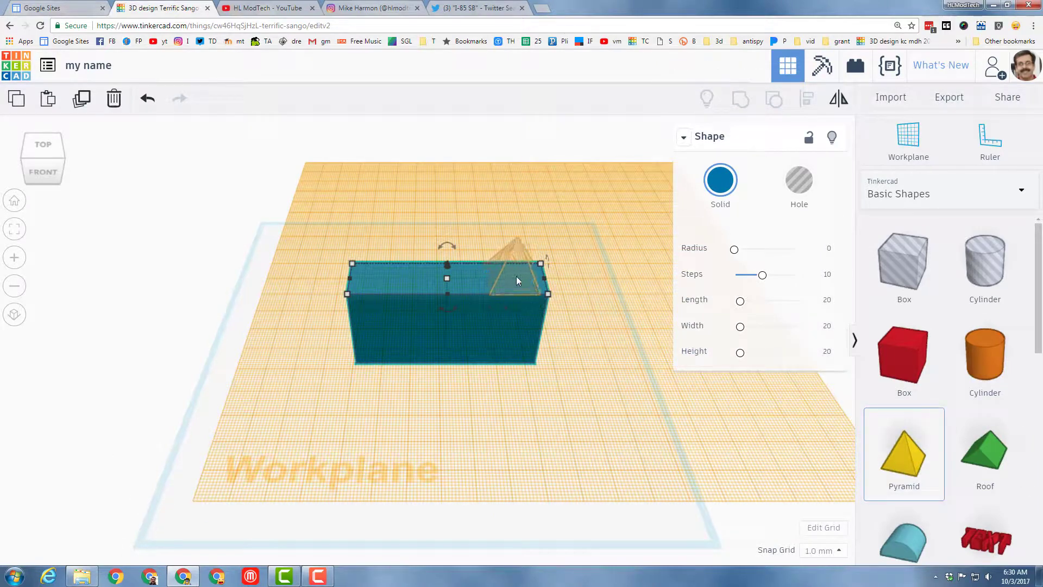
left_click(520, 281)
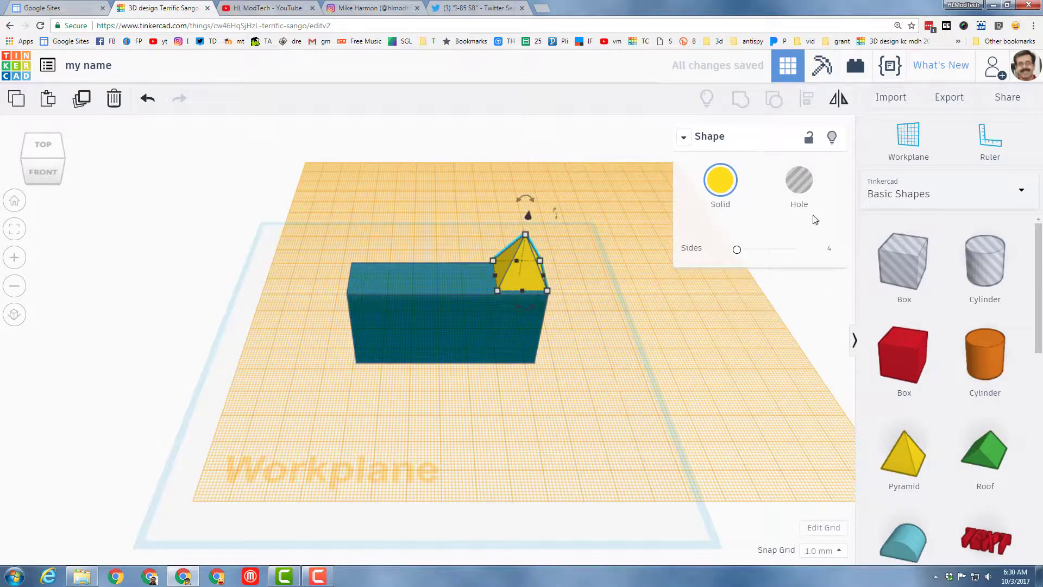
left_click(908, 146)
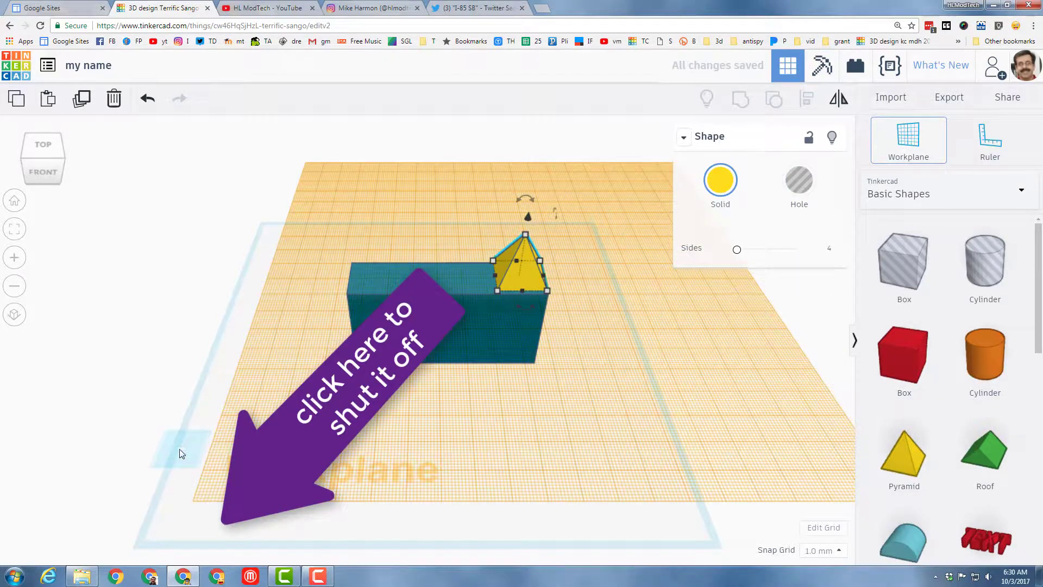
left_click(171, 463)
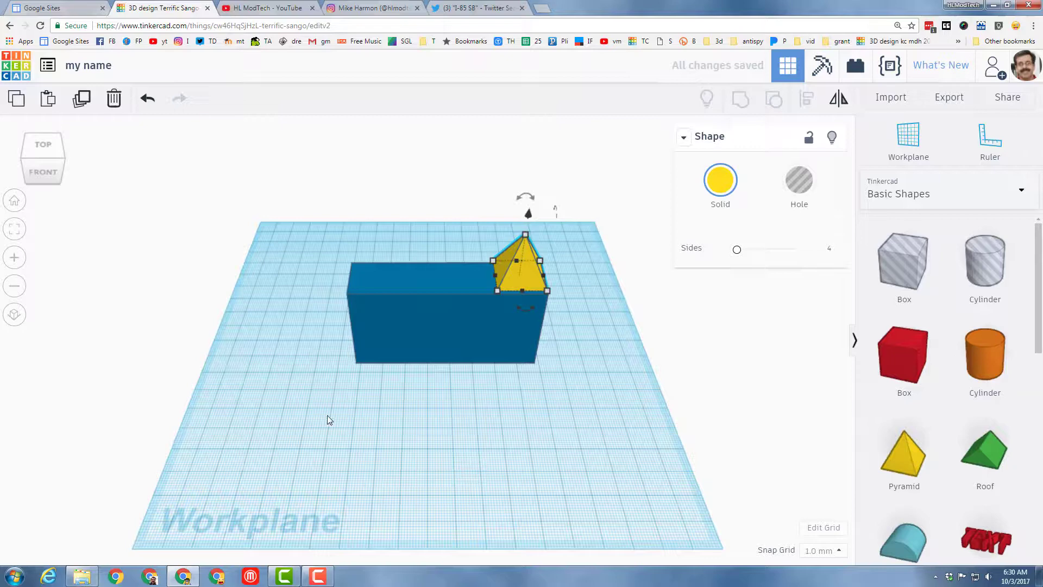
Align the pyramid with the box's right edge and centre it front to back.
left_click_drag(324, 250, 570, 386)
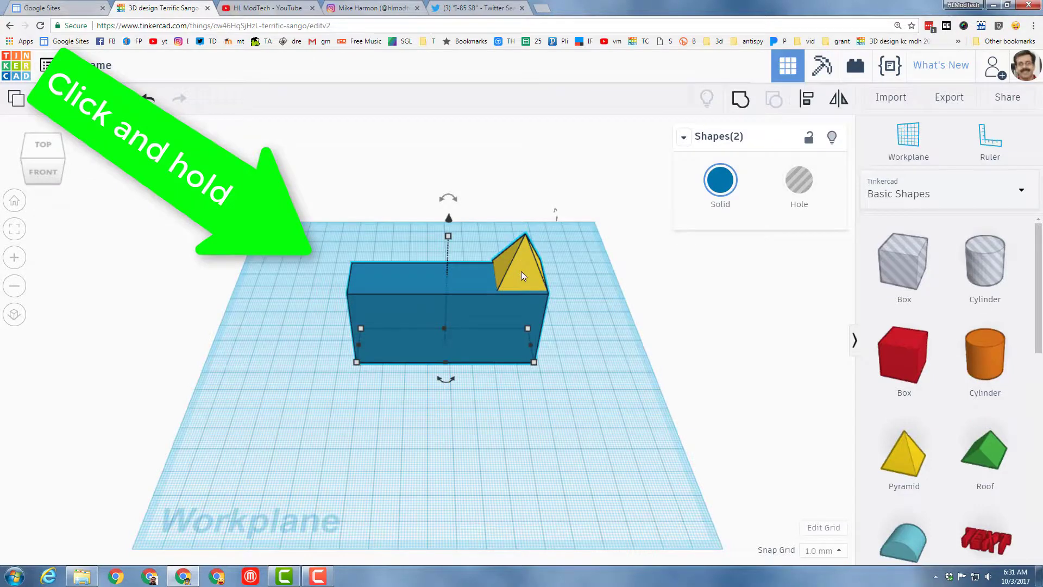
left_click(806, 99)
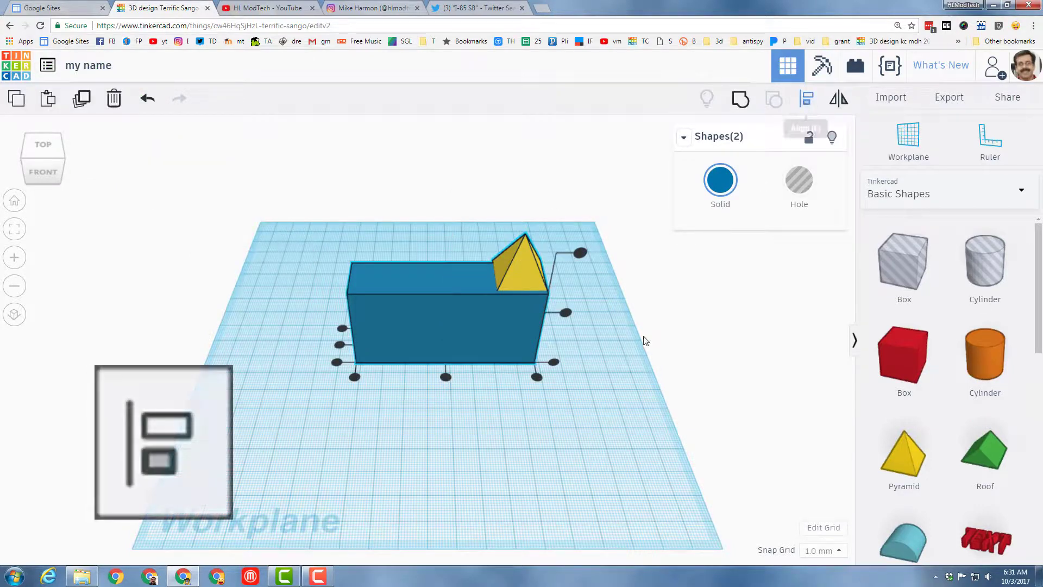
left_click(537, 377)
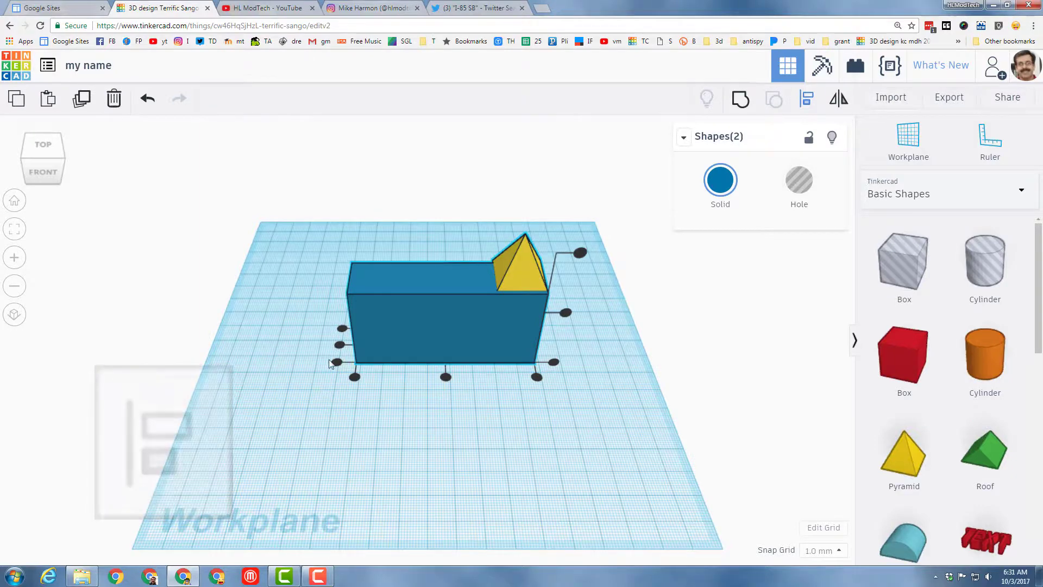
left_click(338, 346)
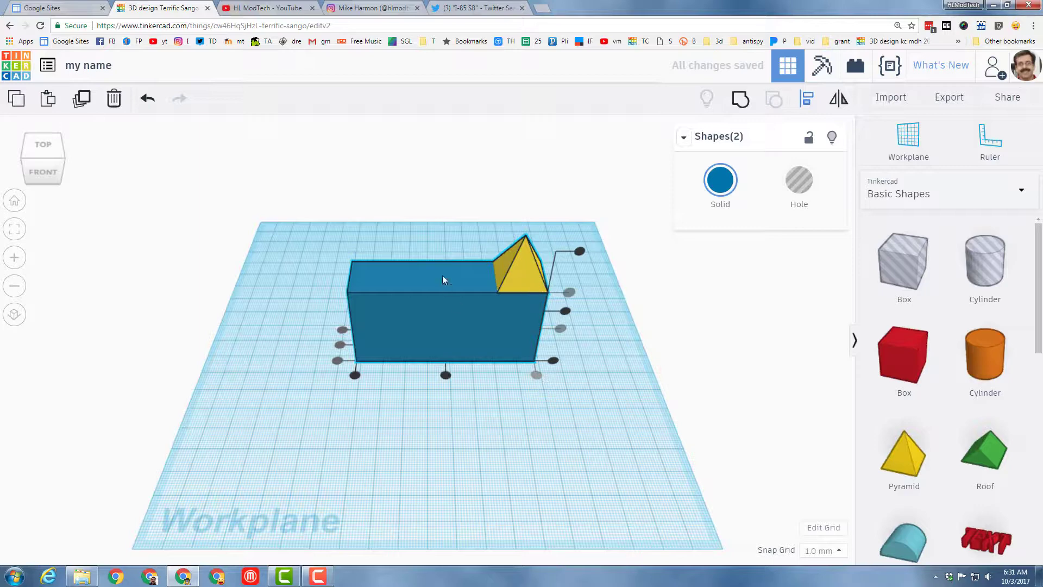
Group the box and the yellow pyramid into one solid shape.
left_click_drag(471, 208, 545, 365)
left_click(490, 210)
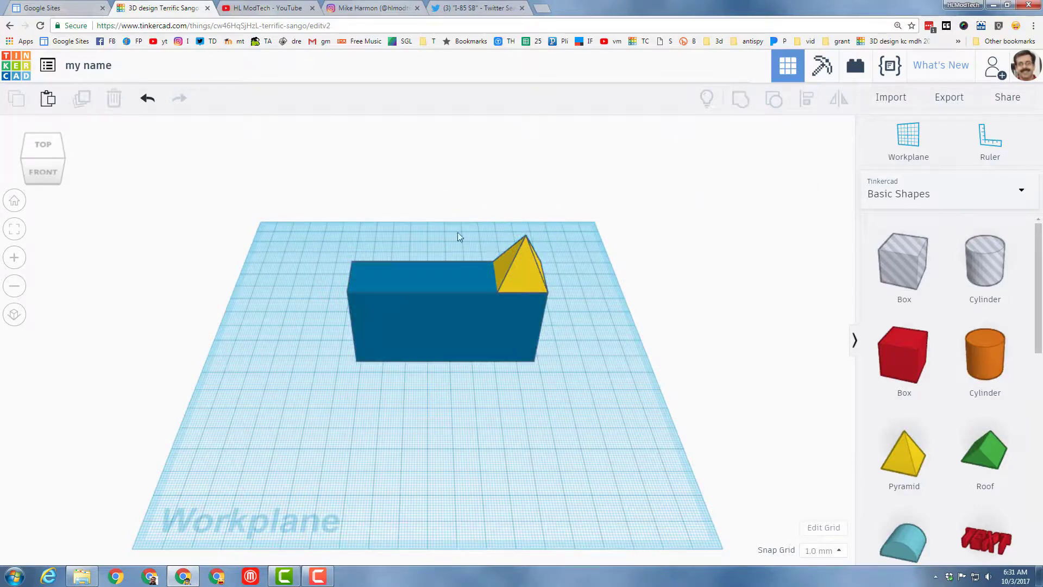
left_click_drag(458, 220, 546, 369)
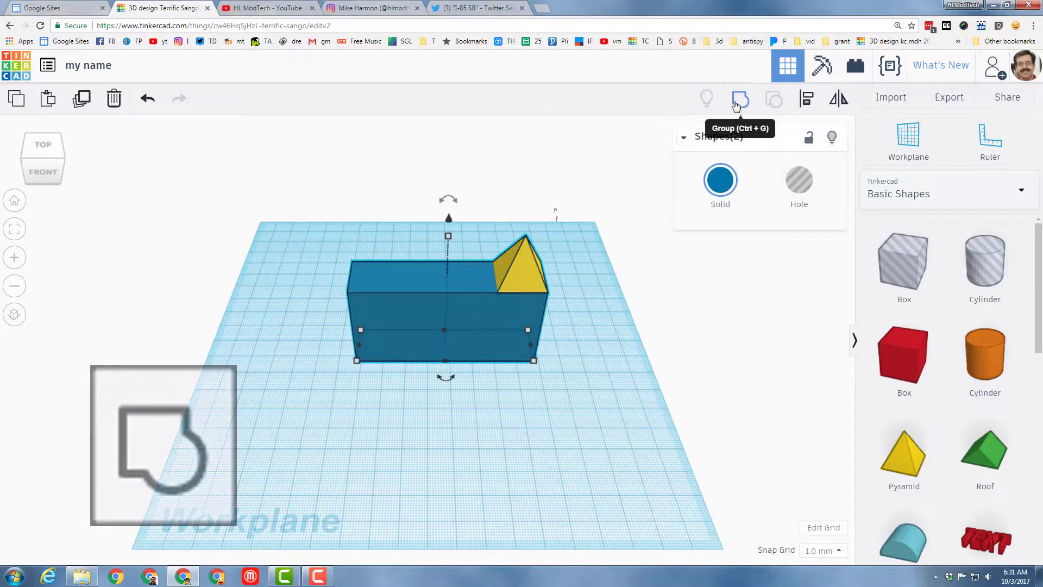
left_click(737, 104)
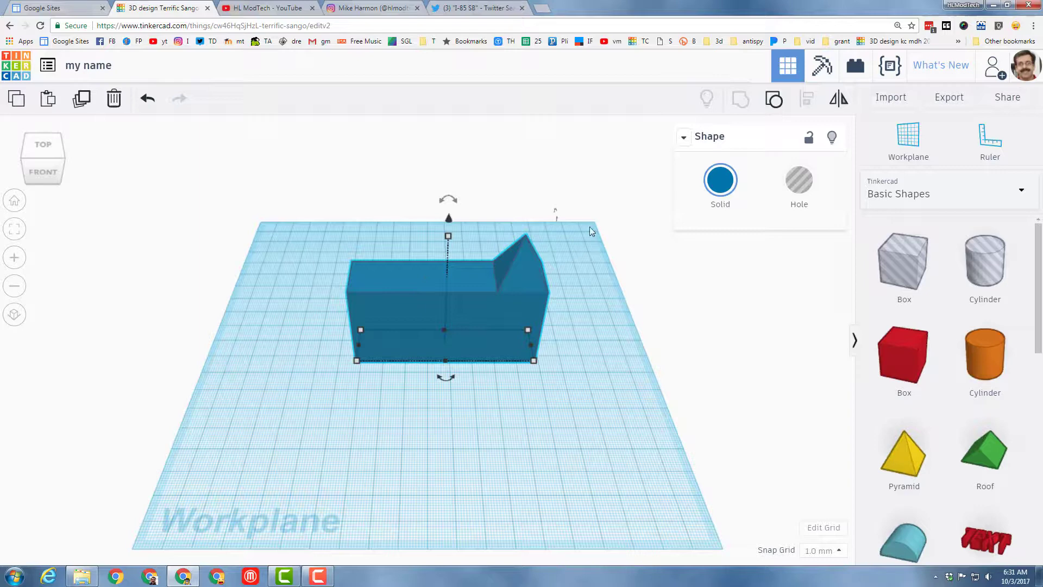
Place a second pyramid on the left end of the body's top face using a temporary workplane, and return the workplane to the base.
left_click(371, 280)
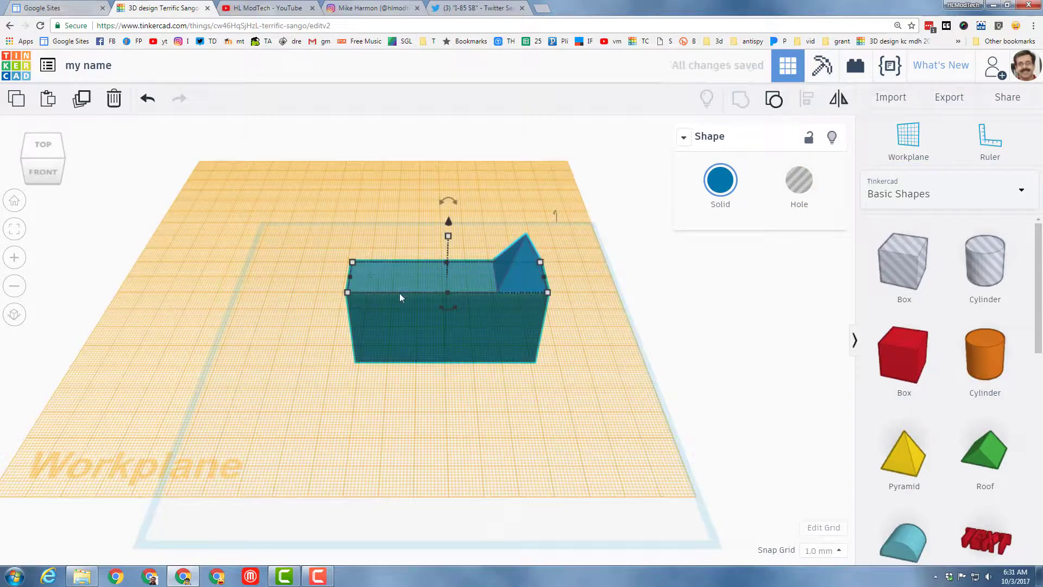
left_click(893, 461)
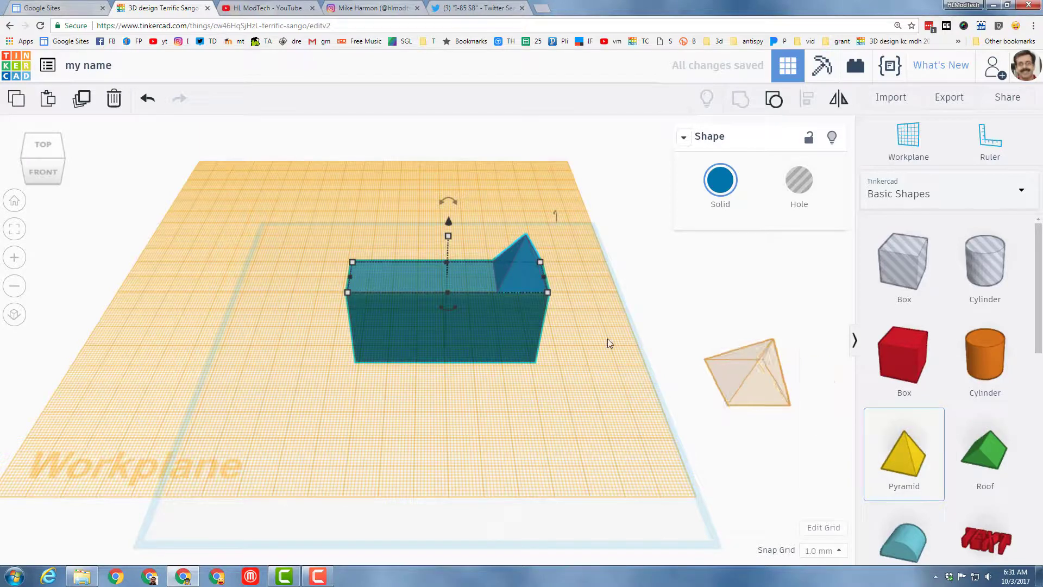
left_click(371, 286)
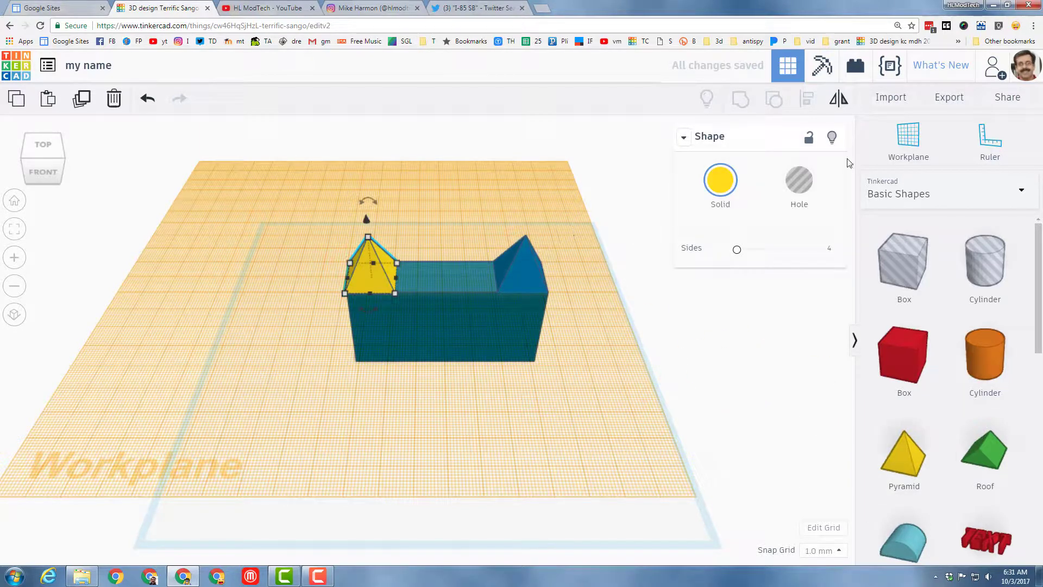
key("w")
left_click(361, 398)
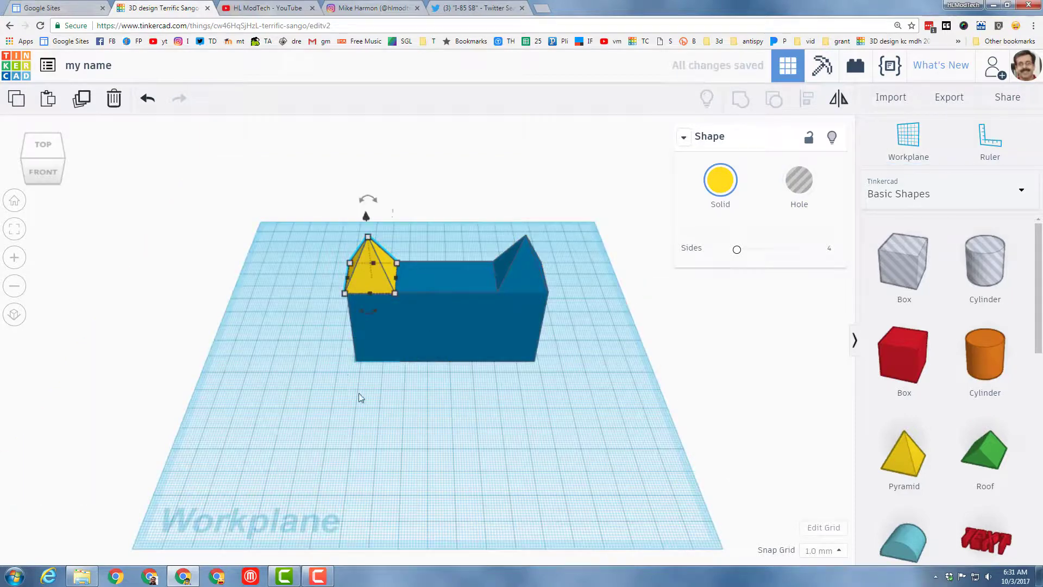
Align the second pyramid front to back on the centre of the body and flush with its left edge.
left_click_drag(291, 269, 373, 368)
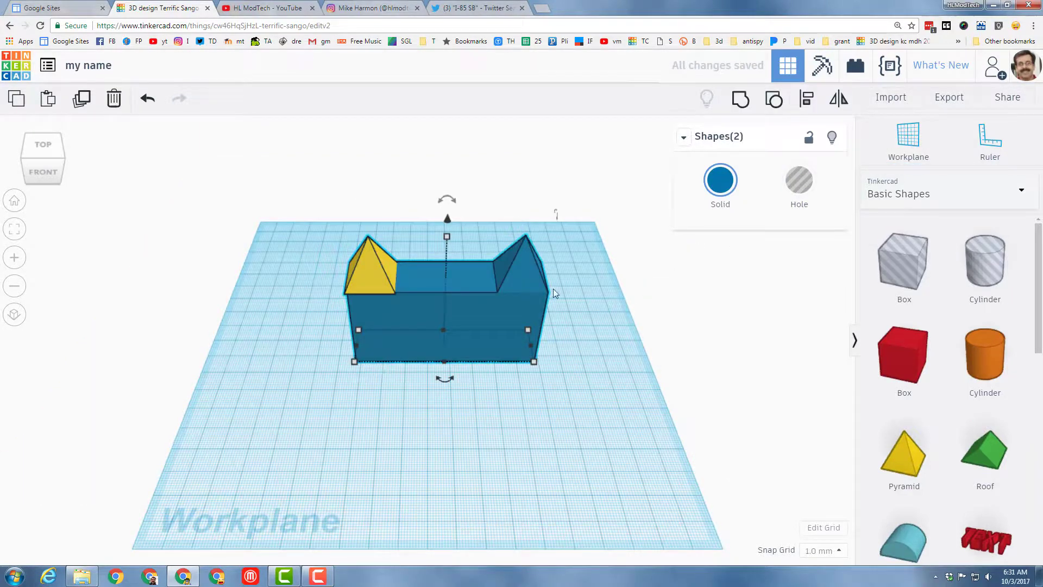
left_click(806, 104)
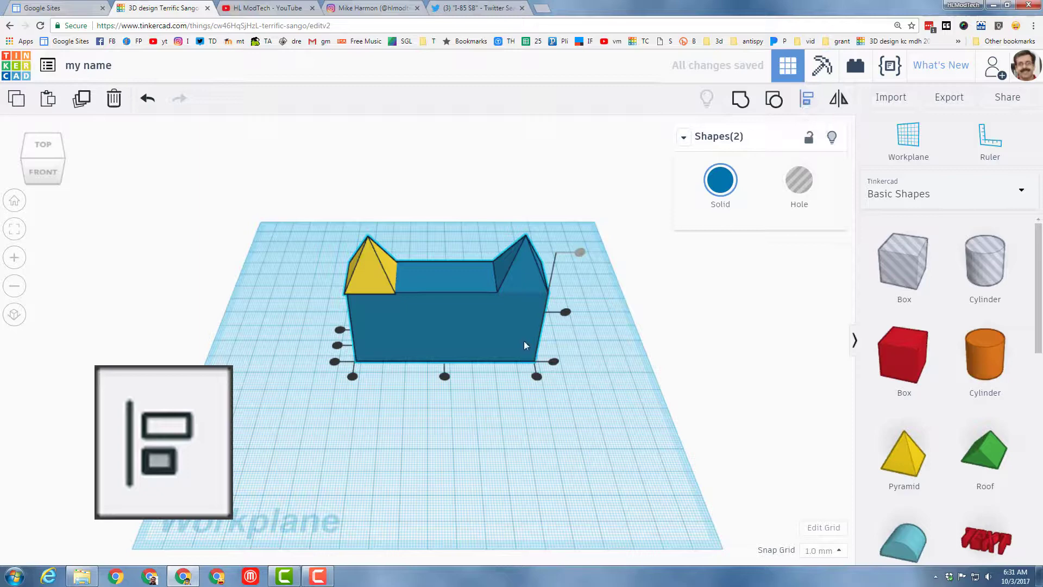
left_click(337, 345)
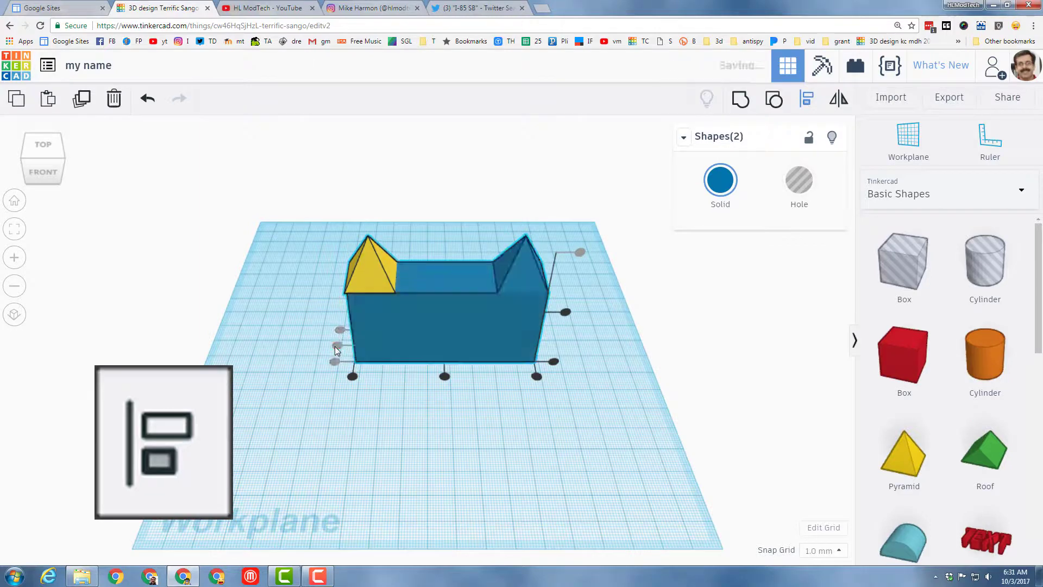
left_click(443, 376)
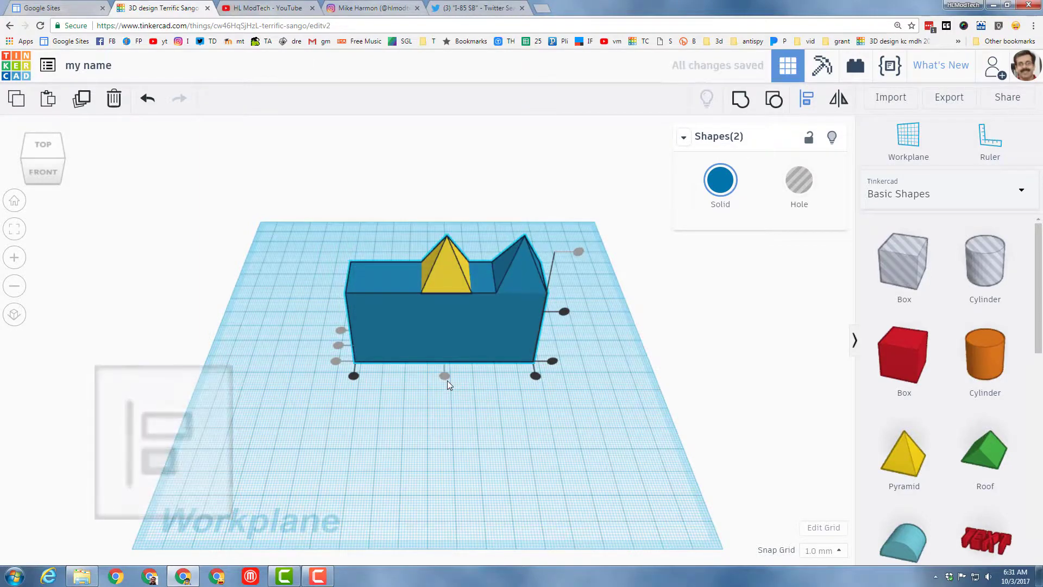
left_click(353, 377)
Group the second pyramid with the blue body into one solid shape.
left_click_drag(326, 245, 403, 346)
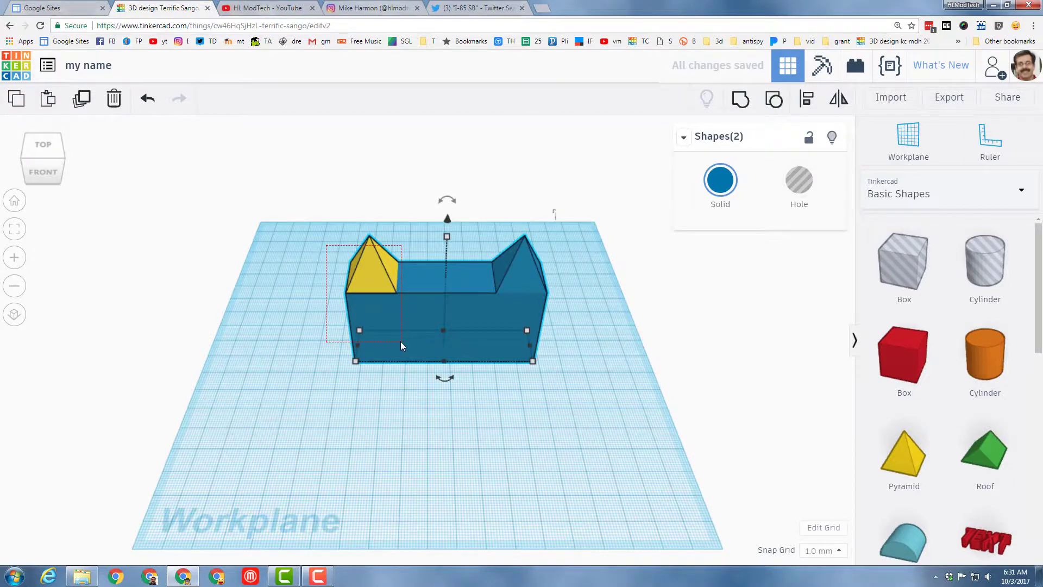
left_click(470, 409)
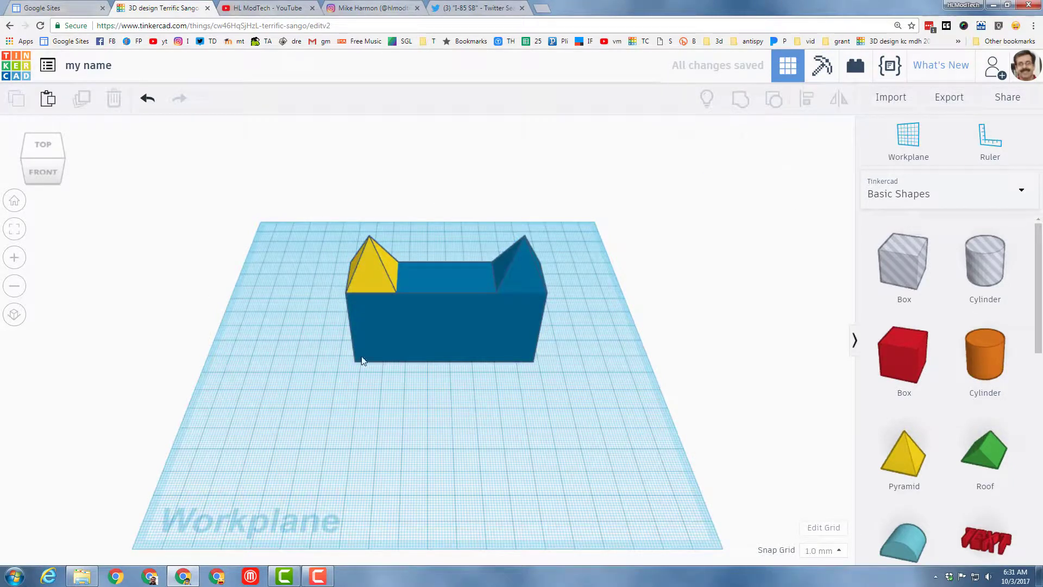
left_click_drag(321, 228, 418, 361)
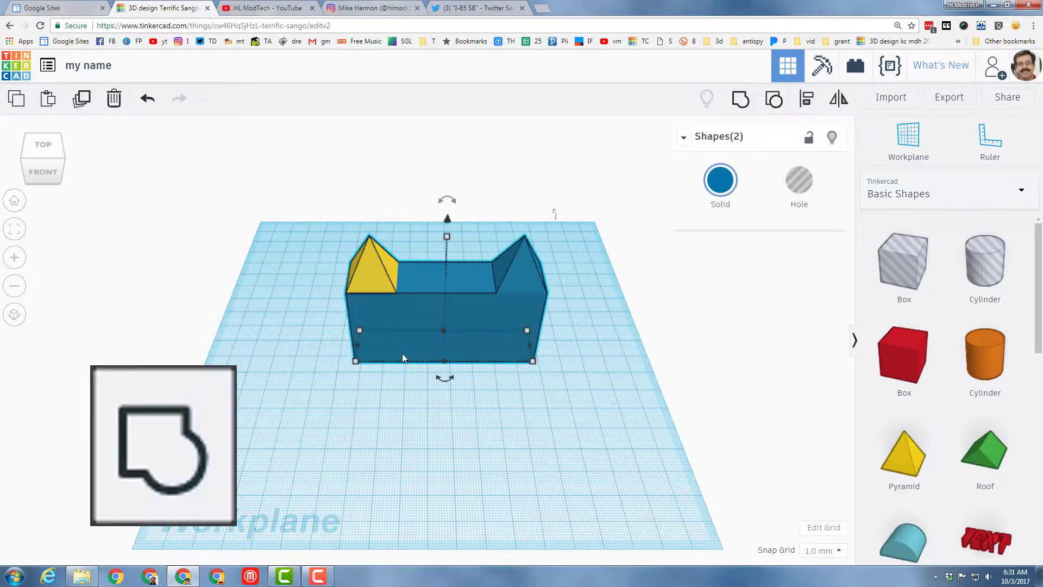
left_click(740, 98)
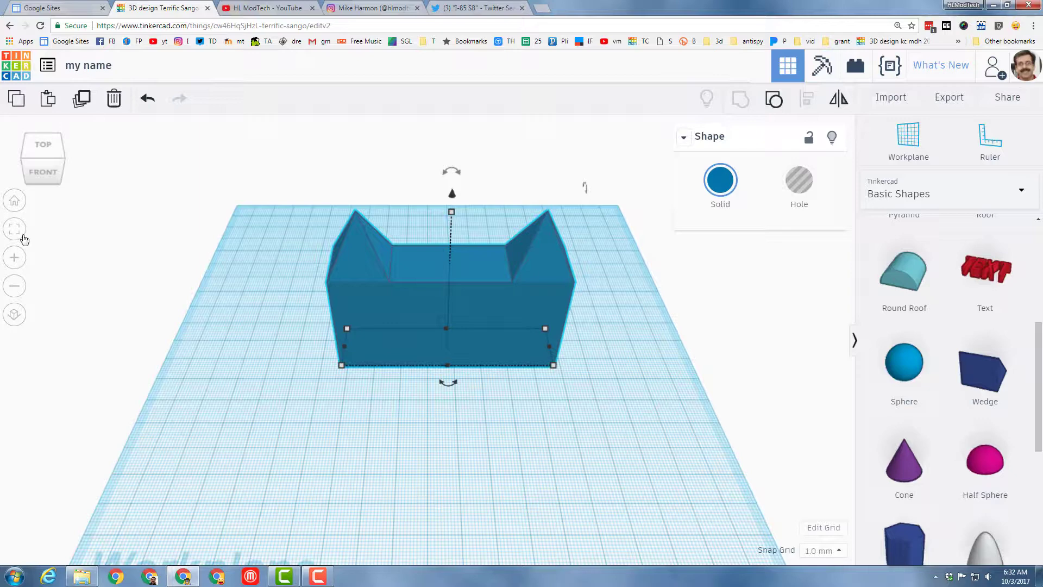
Inspect the grouped body from above, from the right and from its corners, finishing in a straight front view.
left_click(15, 231)
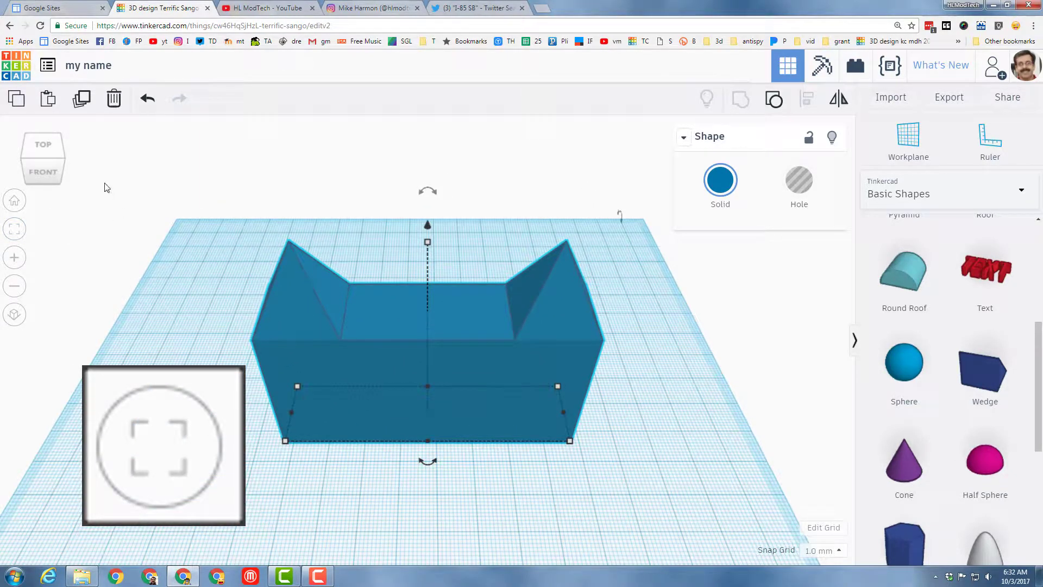
left_click(44, 146)
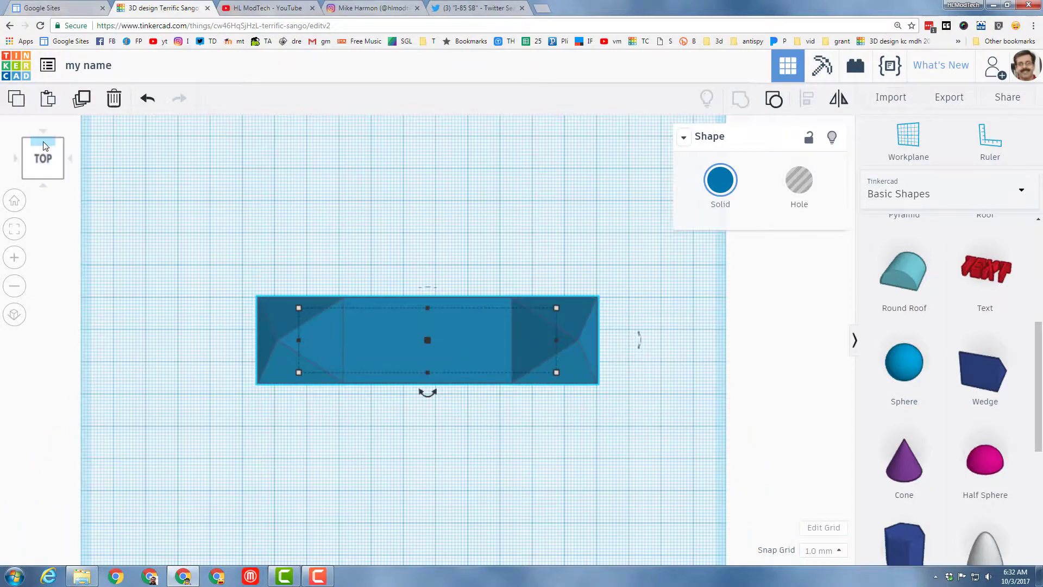
left_click(43, 176)
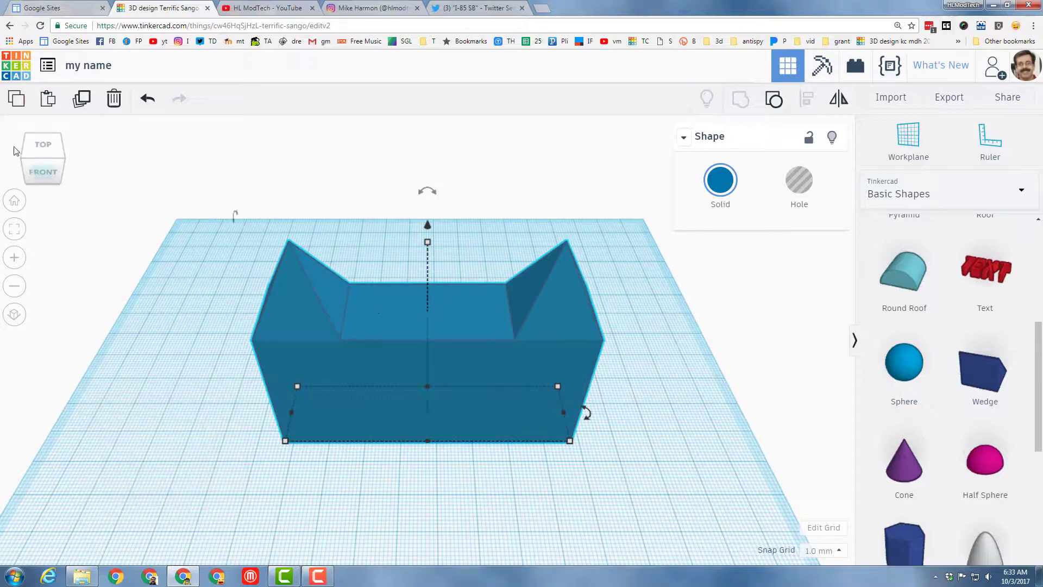
left_click(62, 175)
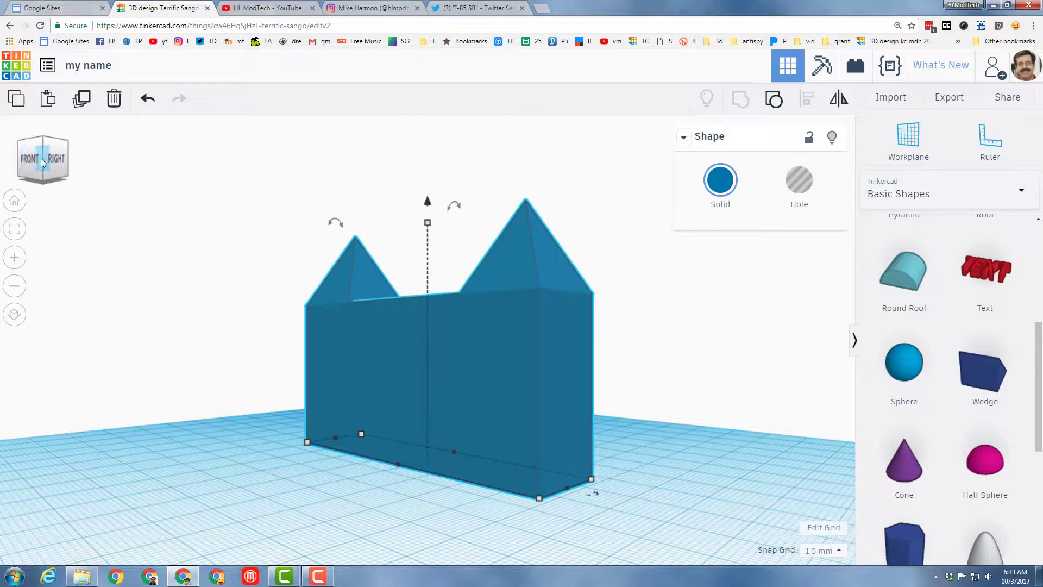
left_click(57, 162)
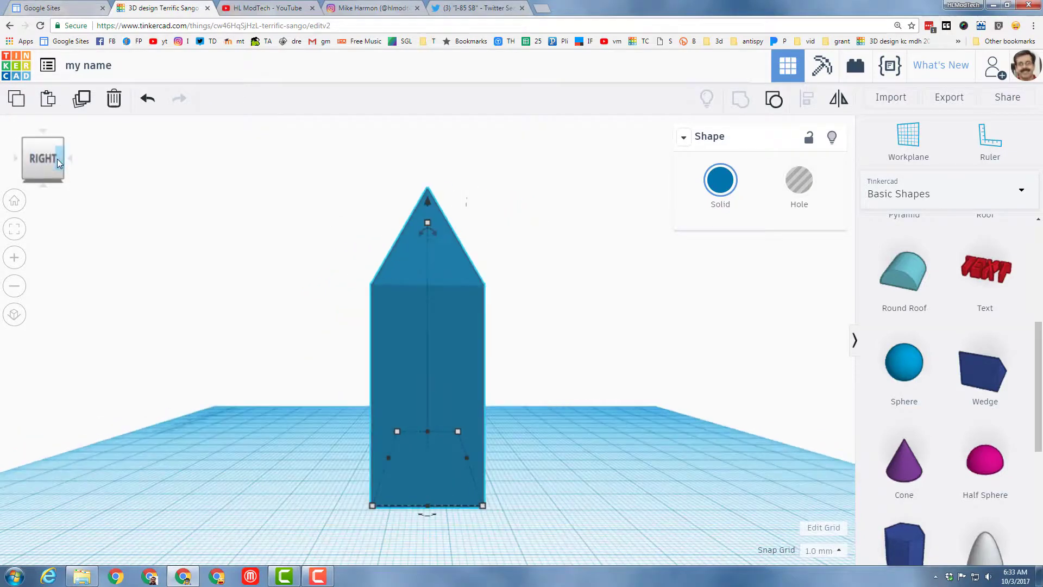
left_click(64, 165)
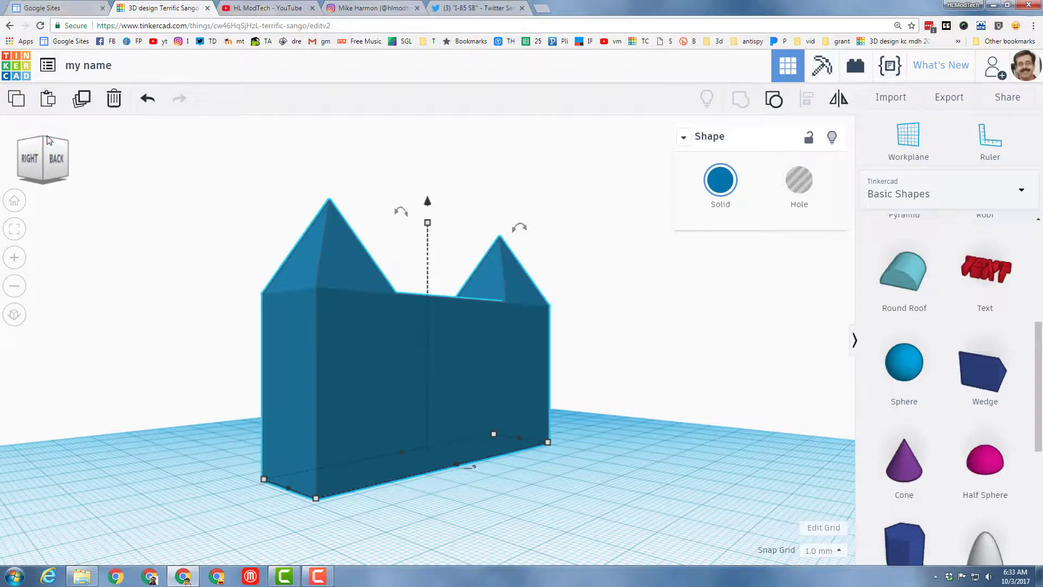
left_click(48, 141)
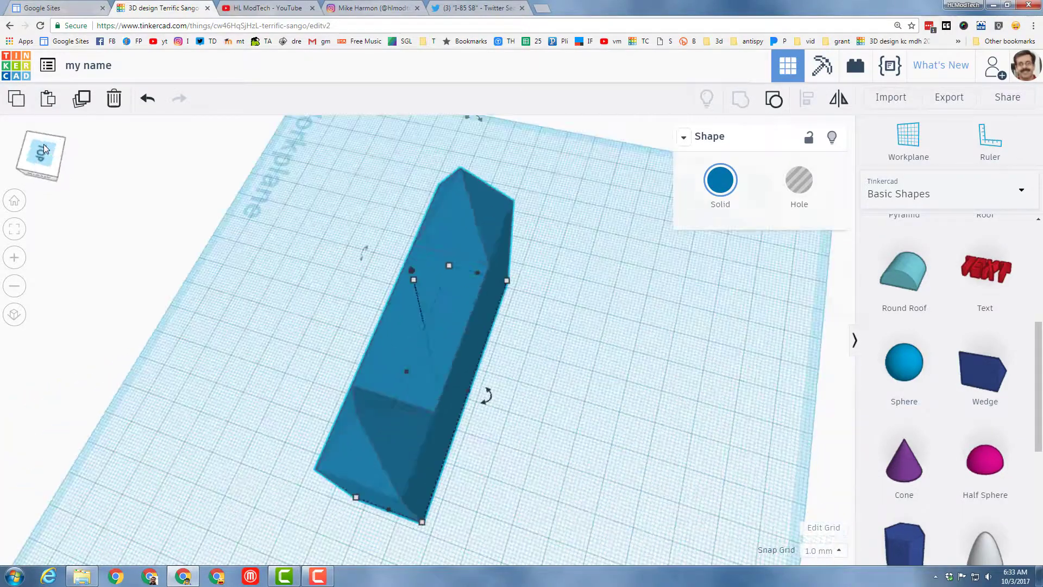
left_click(45, 149)
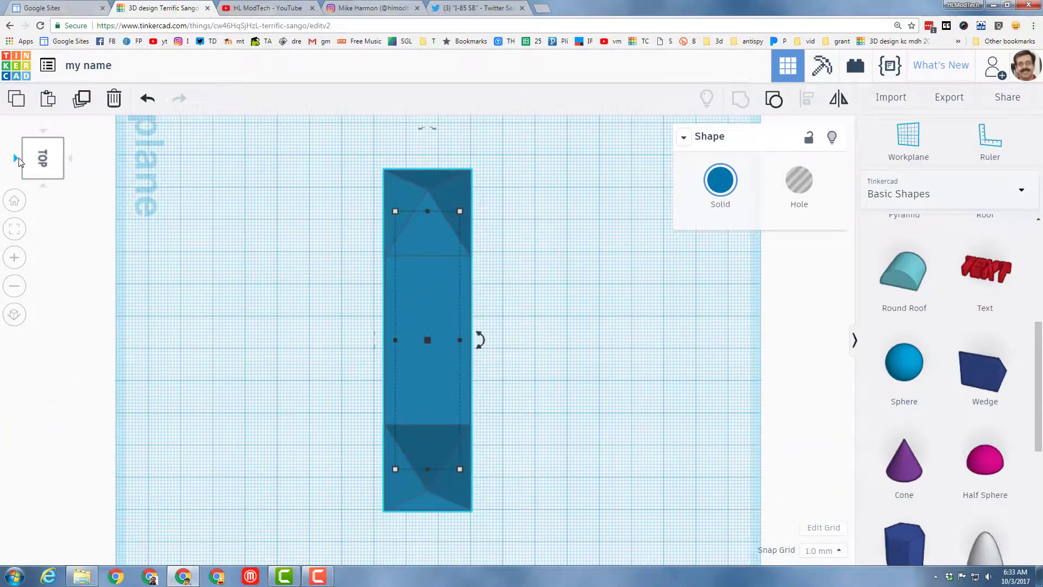
left_click(18, 160)
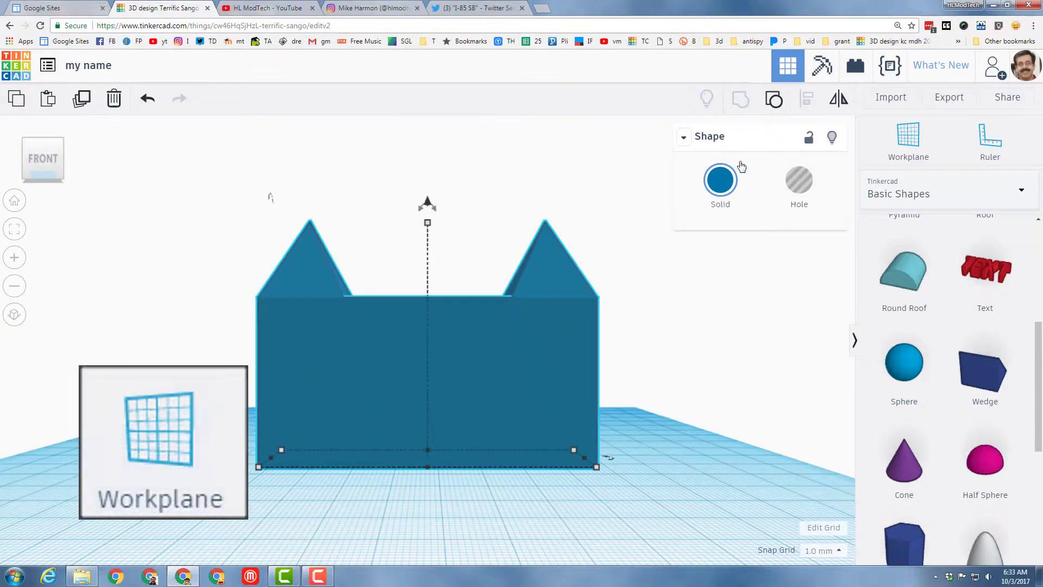
Place a cone at the middle of the body's front face using a temporary workplane, and return the workplane to the base.
left_click(908, 140)
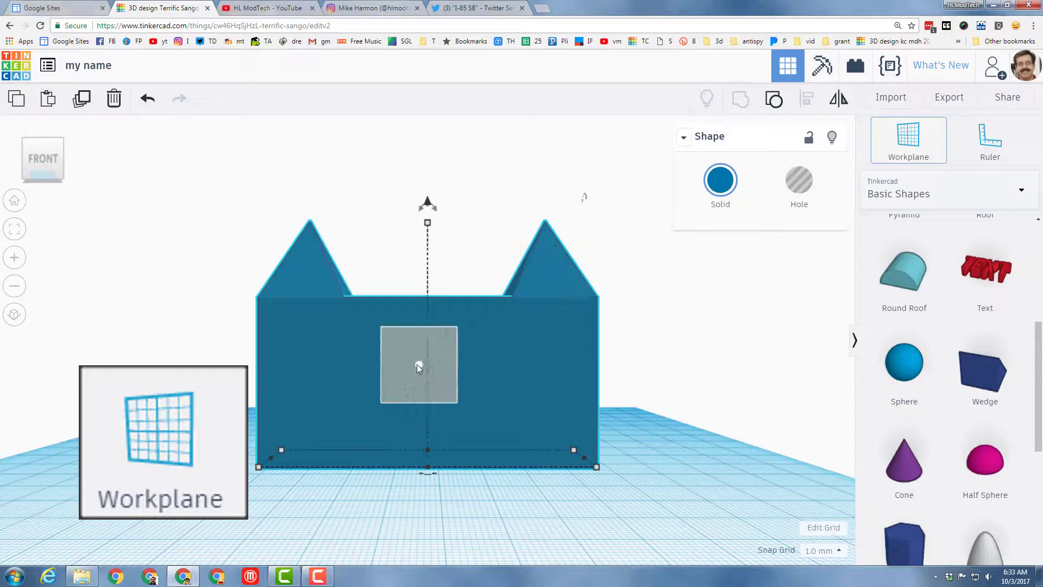
left_click(419, 368)
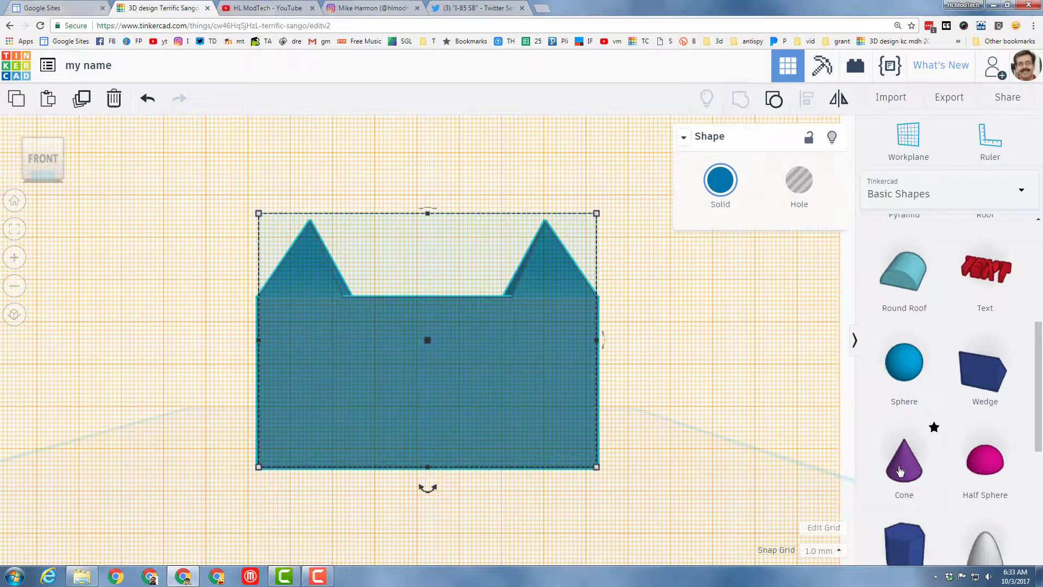
left_click_drag(900, 470, 425, 369)
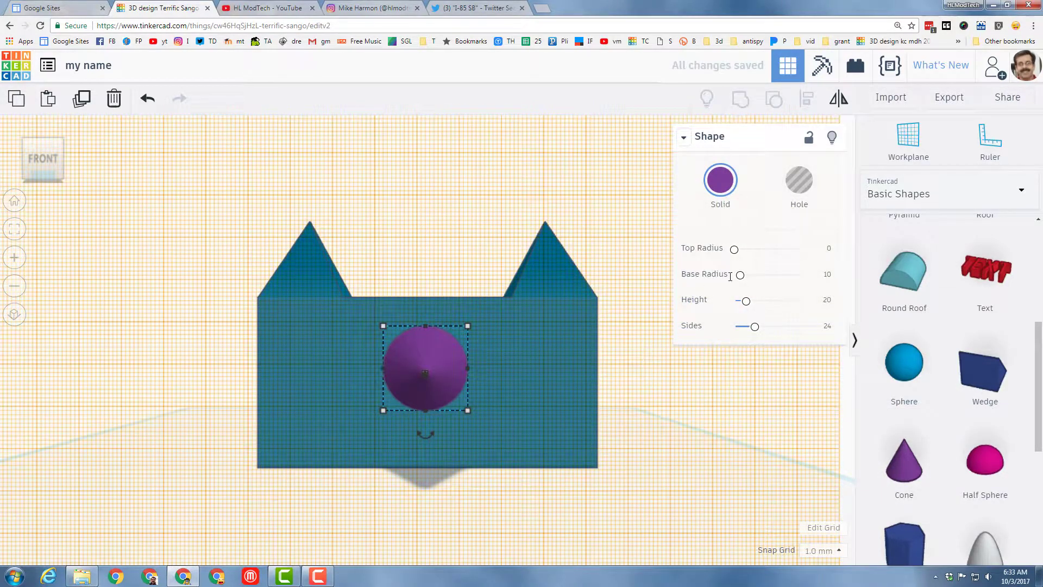
left_click(900, 149)
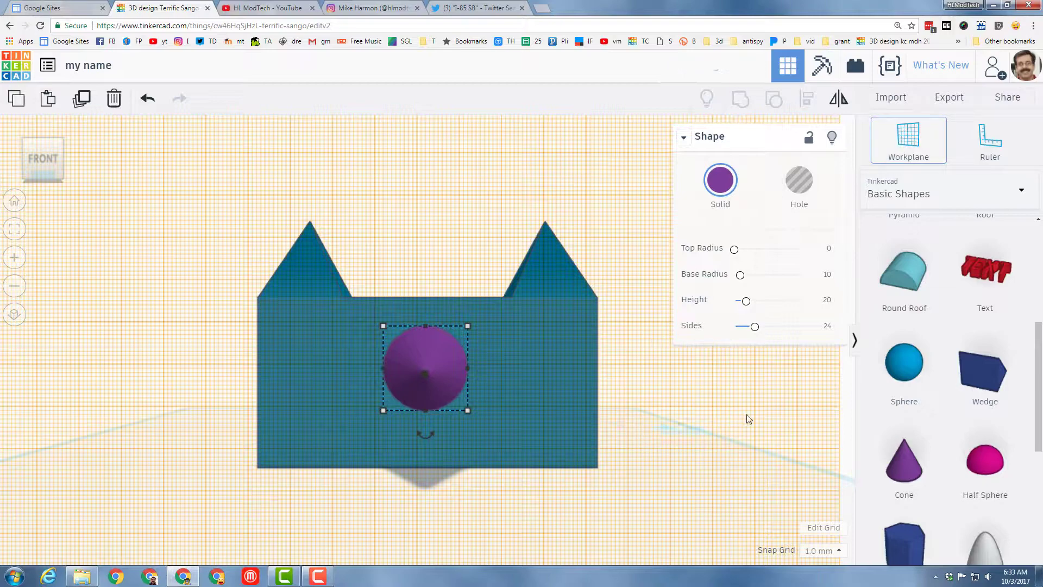
left_click(735, 447)
Align the cone with the blue body on their common centre from left to right.
left_click_drag(141, 294, 631, 432)
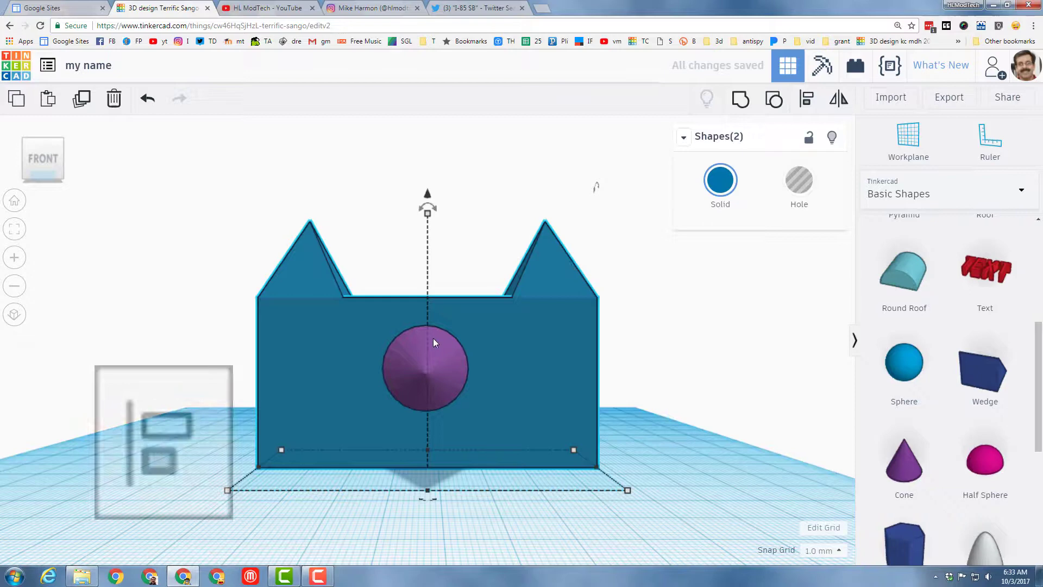
left_click(804, 102)
left_click(427, 497)
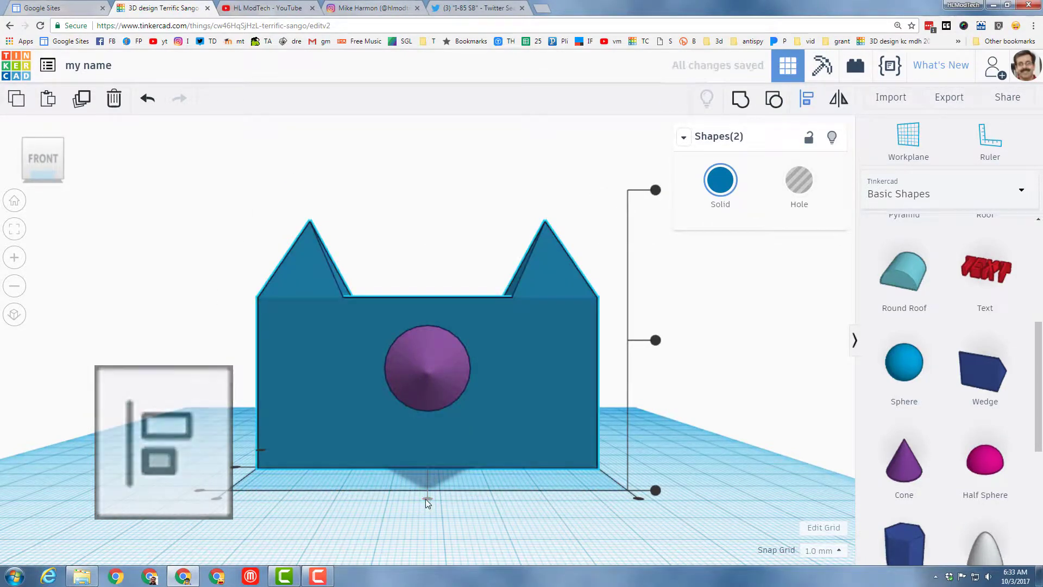
left_click(44, 142)
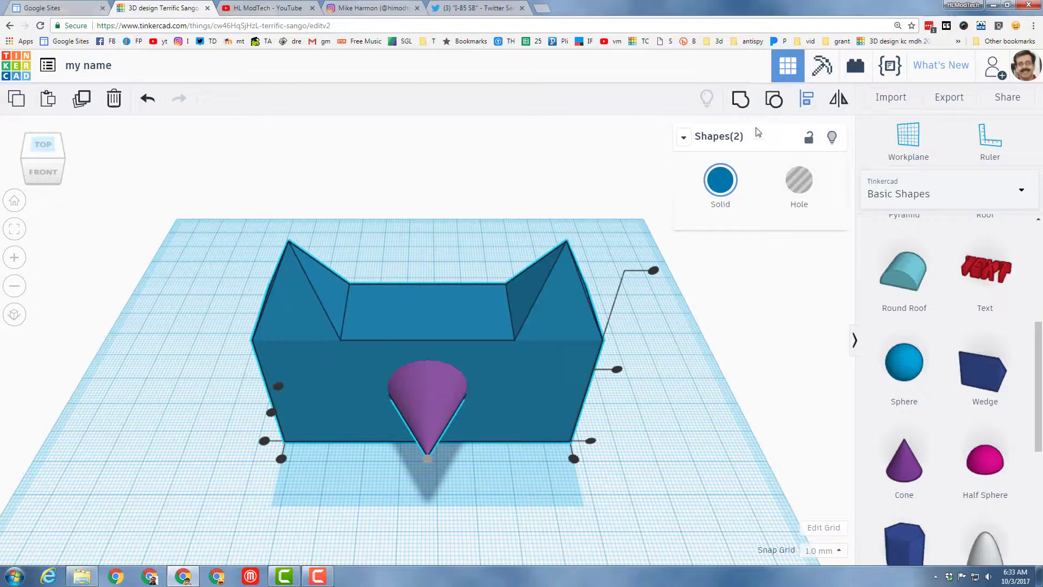
left_click(802, 102)
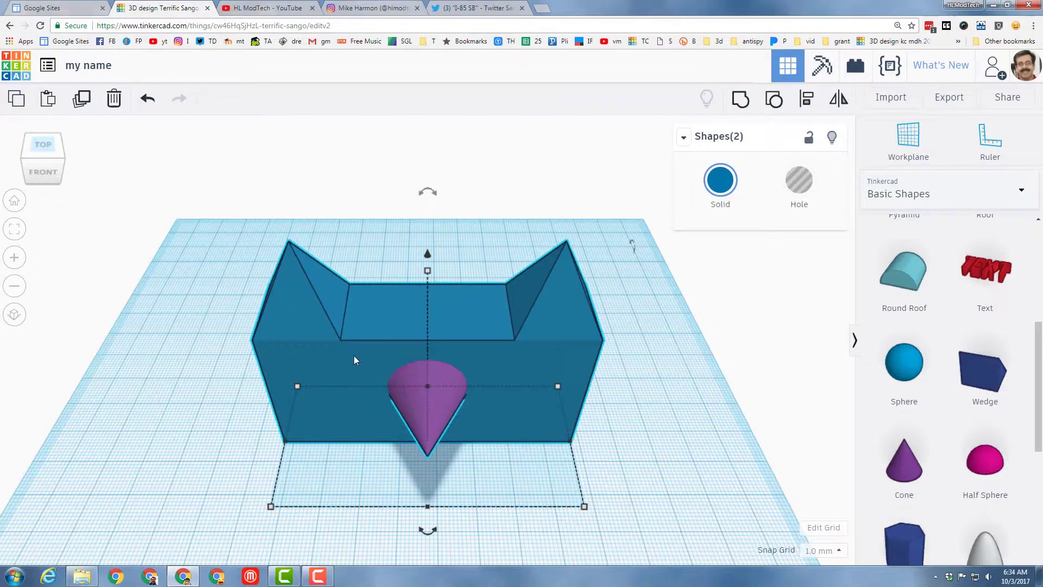
Place a half sphere near the left end of the front face on a new workplane, and shift a duplicate to the right end.
key("w")
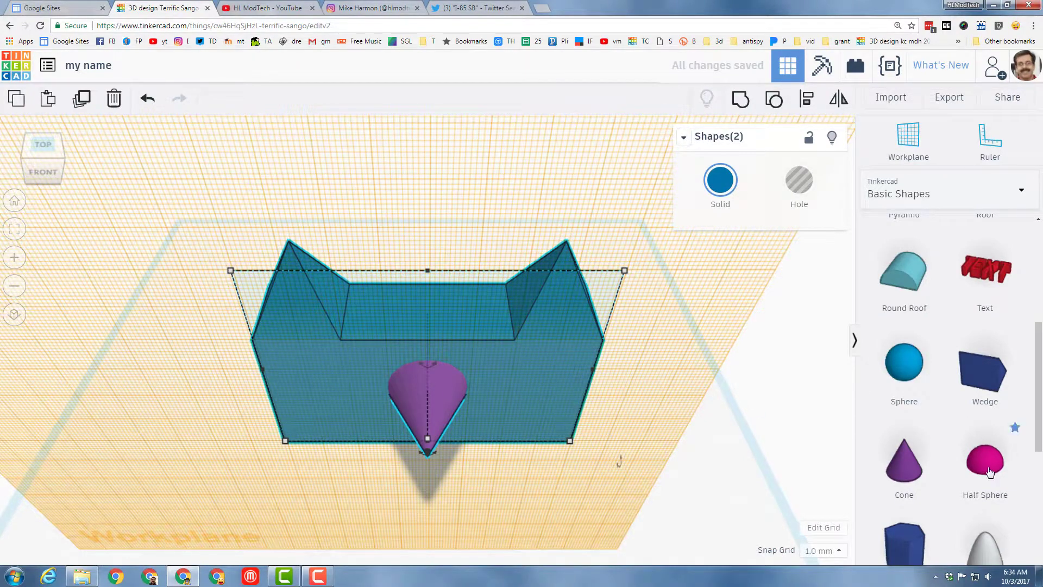
left_click_drag(981, 474, 308, 373)
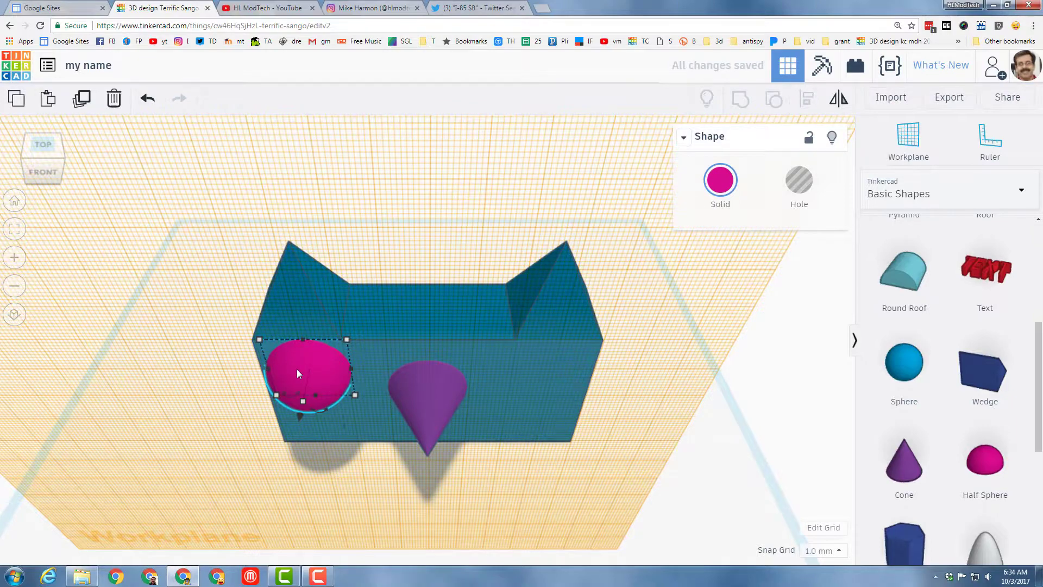
key("ctrl+d")
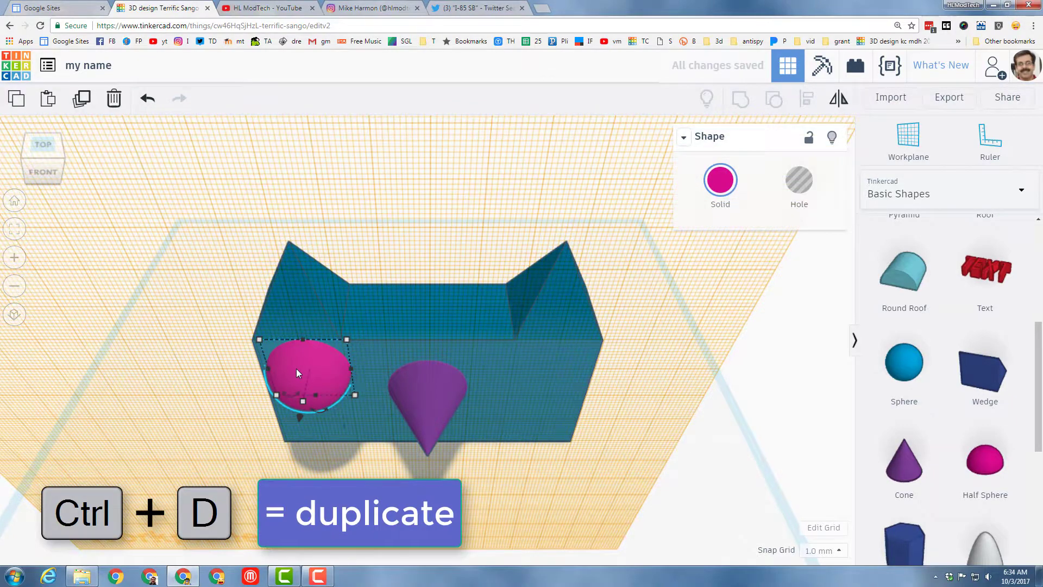
key("Right")
key("Right")
key("Right")
key("Right")
key("Right")
key("Right")
key("Right")
key("Right")
key("Right")
key("Right")
key("Right")
key("Right")
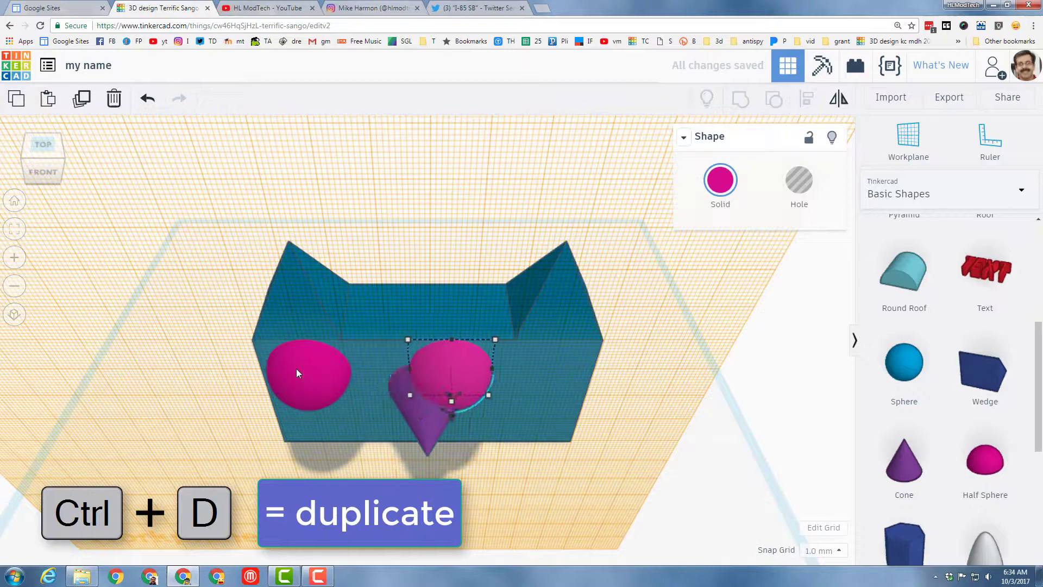
key("Right")
key("Right")
key("Right")
key("Right")
key("Right")
key("Right")
key("Right")
key("Right")
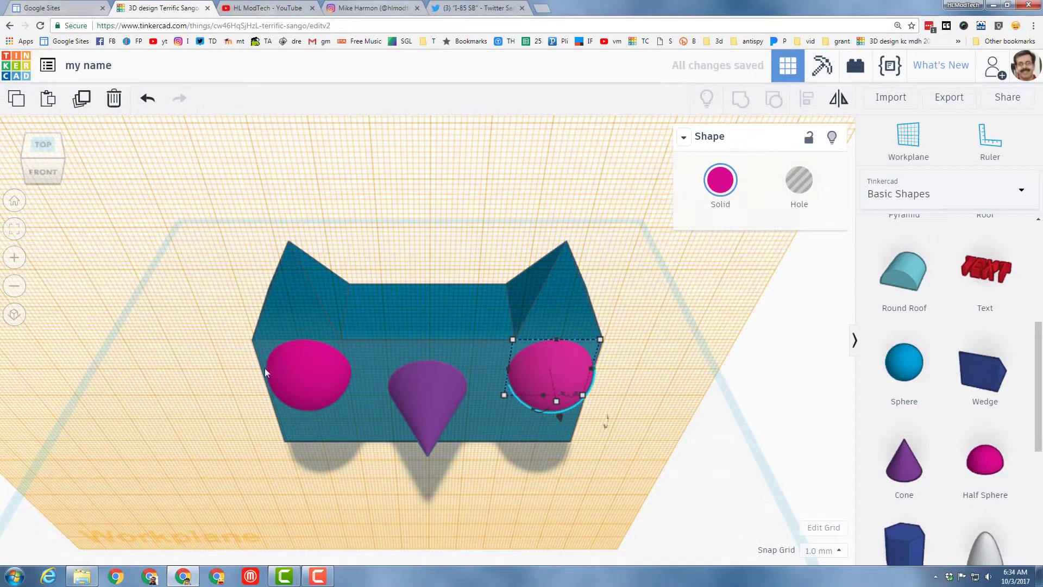
Group the body, cone and both half spheres into one shape and set its colour to Multicolor.
left_click(37, 171)
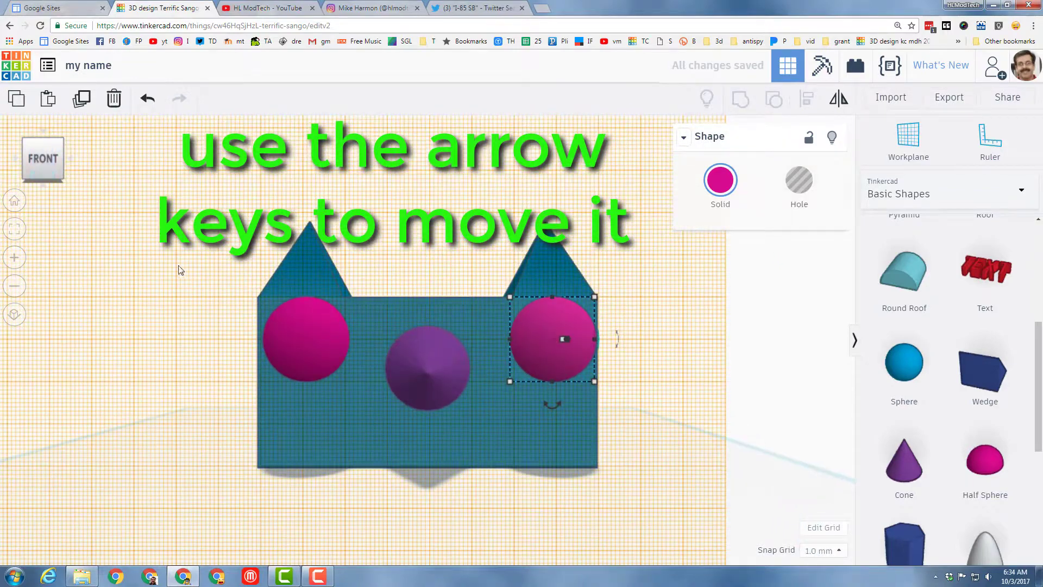
left_click(153, 228)
left_click_drag(160, 232, 679, 495)
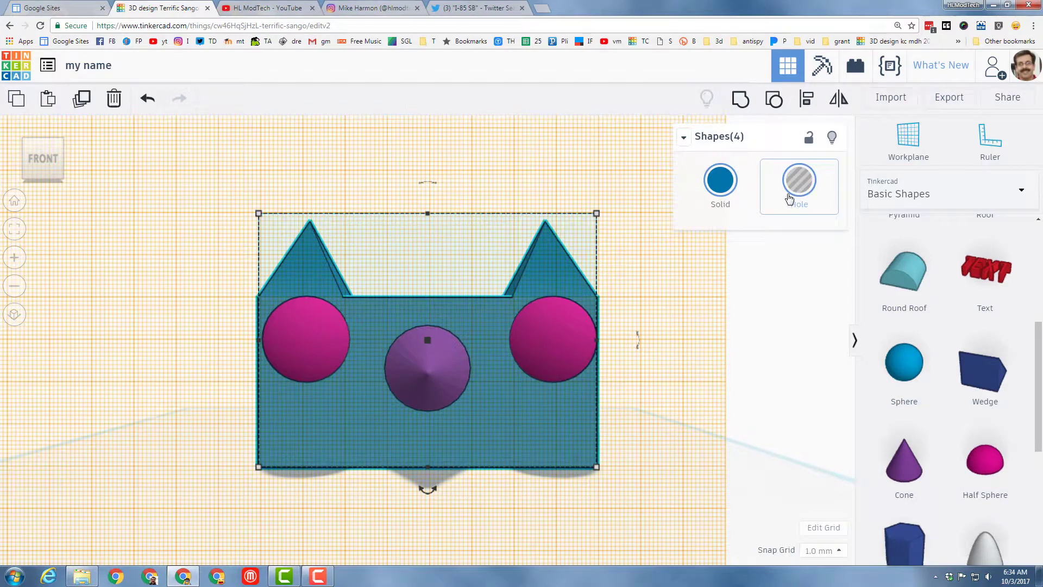
left_click(741, 100)
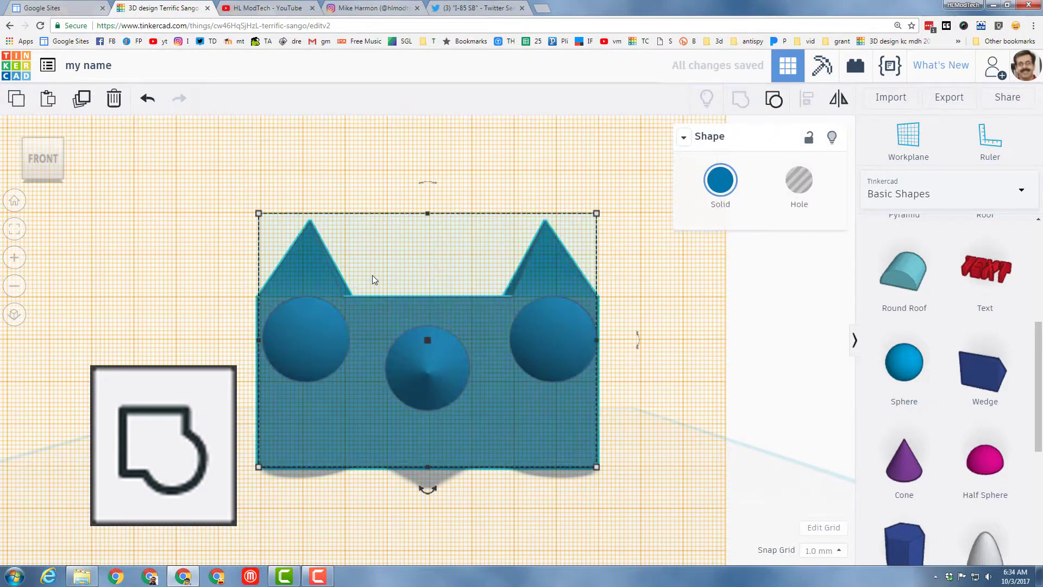
left_click(720, 180)
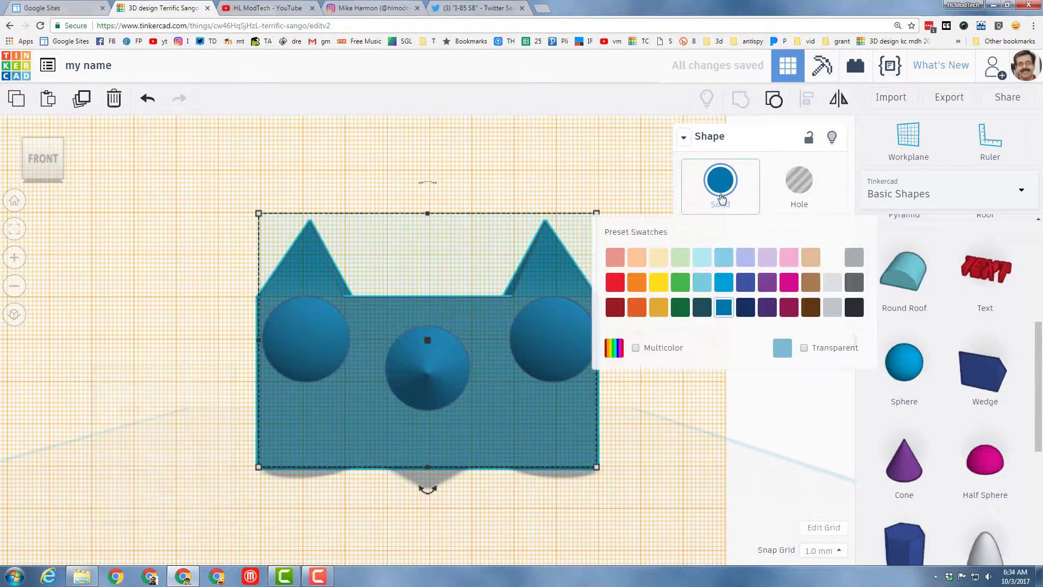
left_click(636, 348)
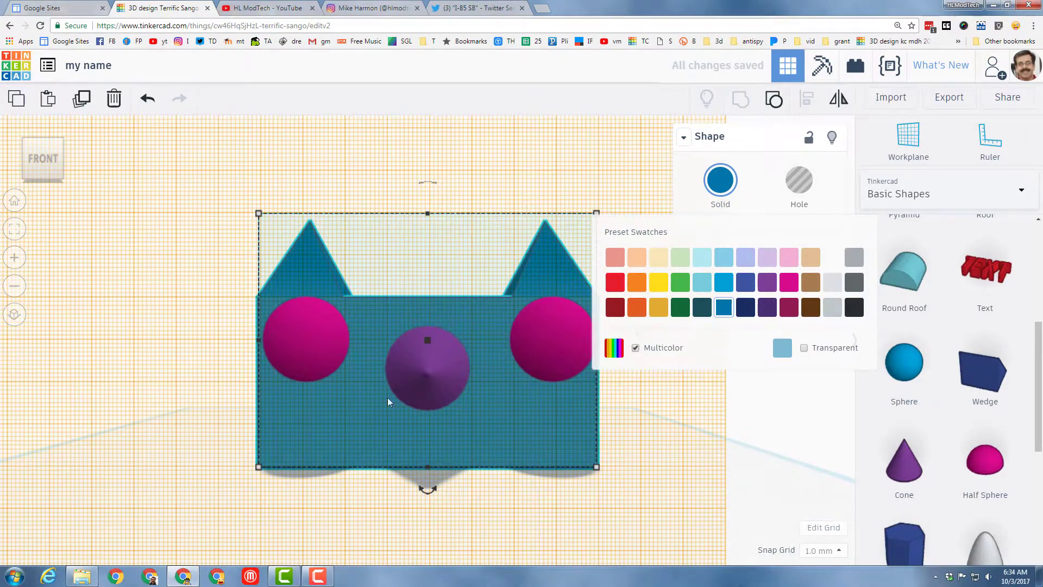
Set a workplane on the body's back face and place a red text shape across its middle.
mouse_move(180, 296)
right_mouse_down()
mouse_move(184, 385)
mouse_move(175, 304)
right_mouse_up()
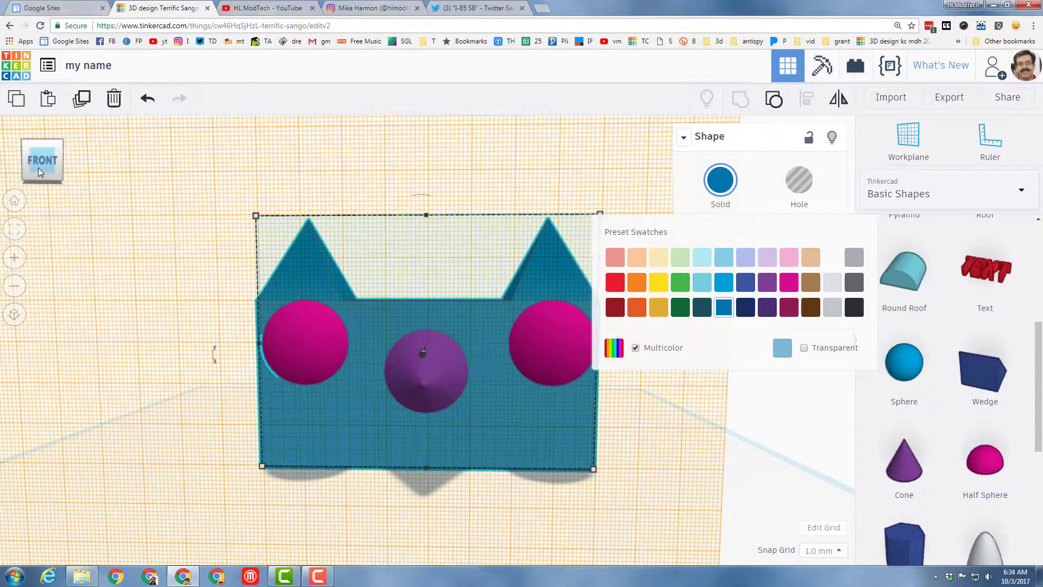
left_click(60, 161)
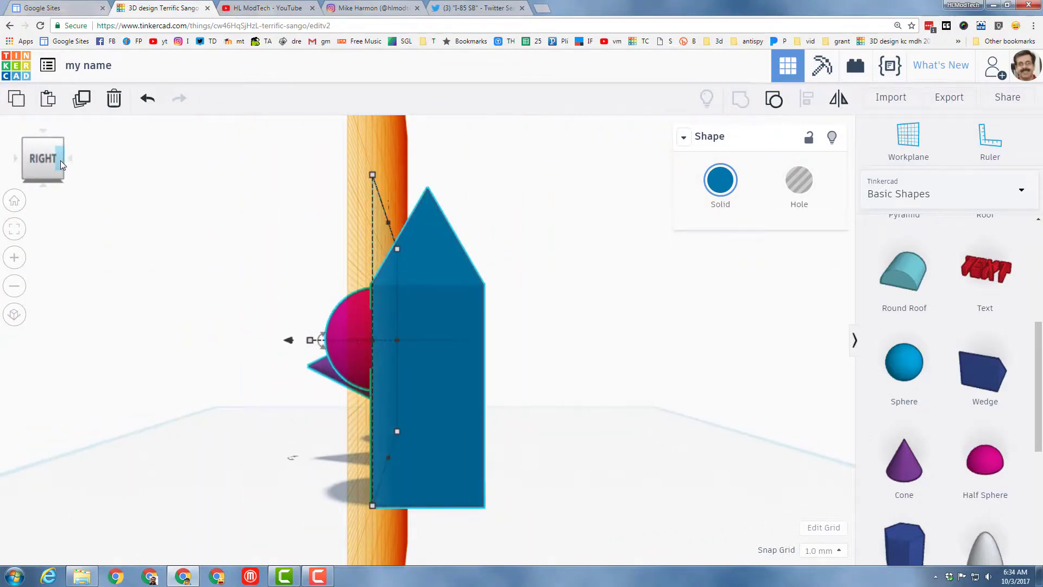
left_click(61, 161)
left_click(60, 161)
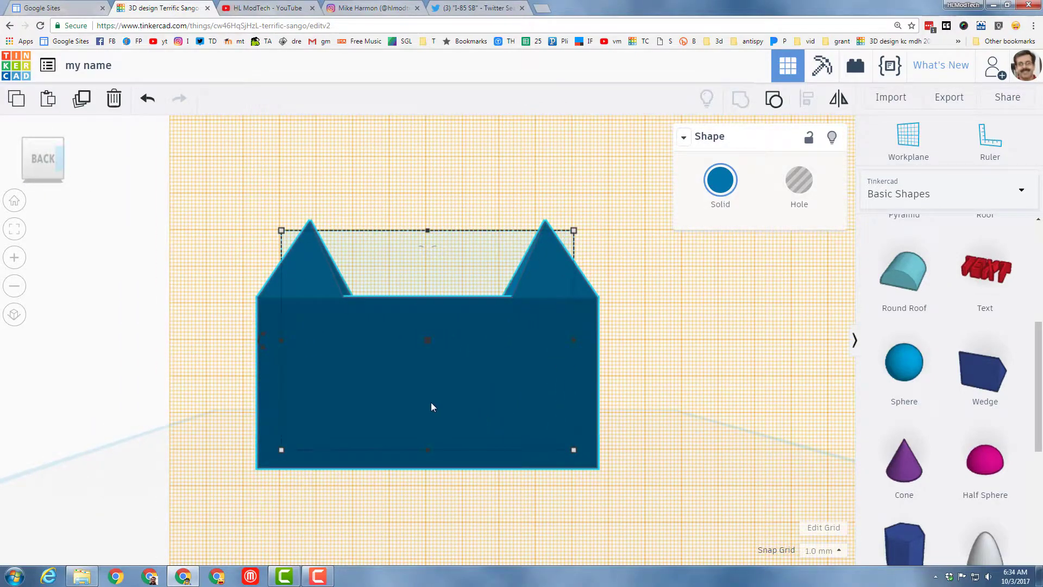
left_click(402, 389)
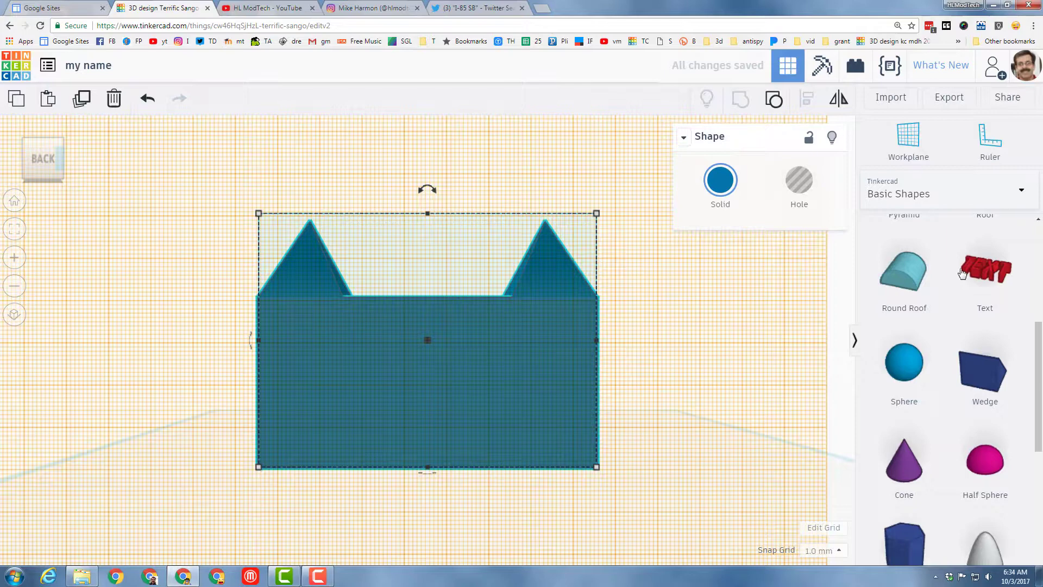
left_click_drag(969, 272, 428, 384)
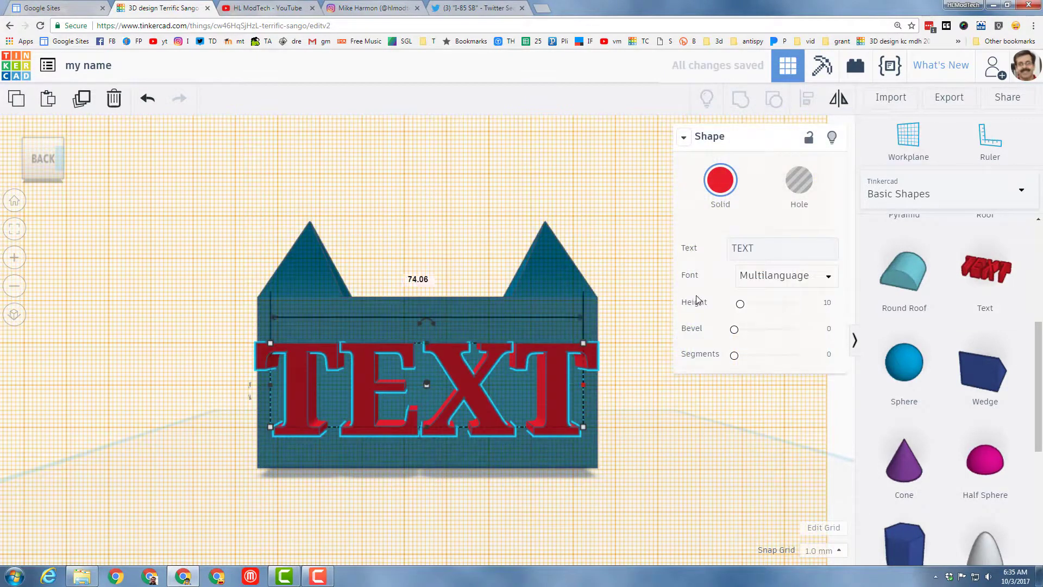
Replace the text shape's wording with the maker's title and surname initial, and view it from the side.
left_click(764, 256)
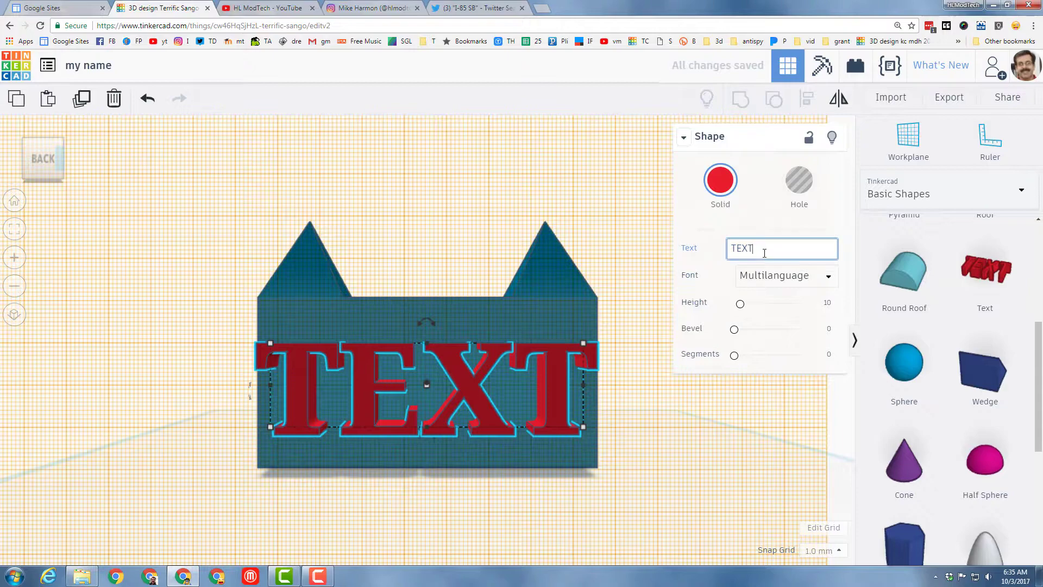
left_click_drag(764, 253, 660, 260)
type("Mr H")
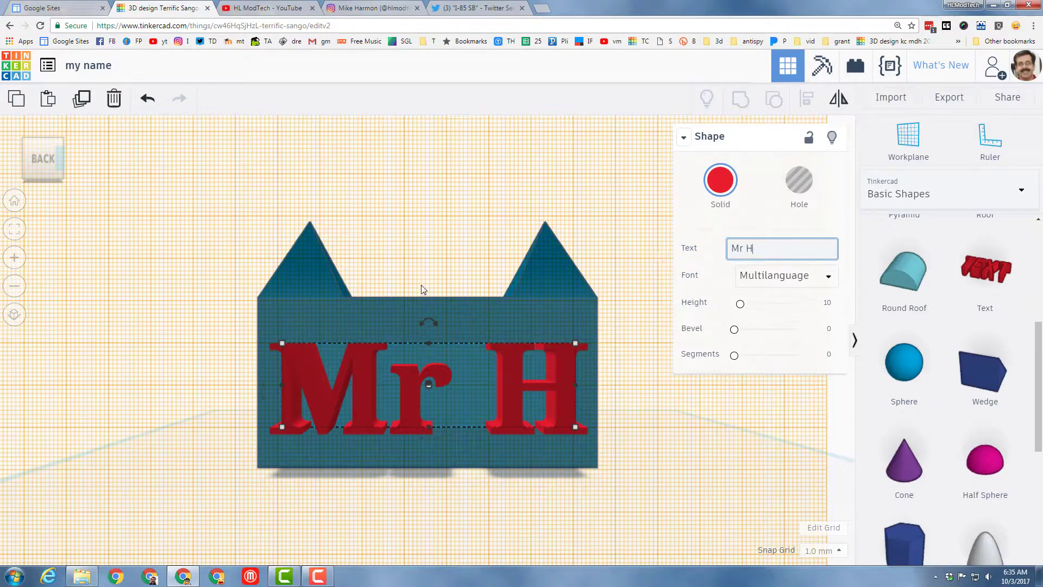
right_click_drag(79, 387, 276, 402)
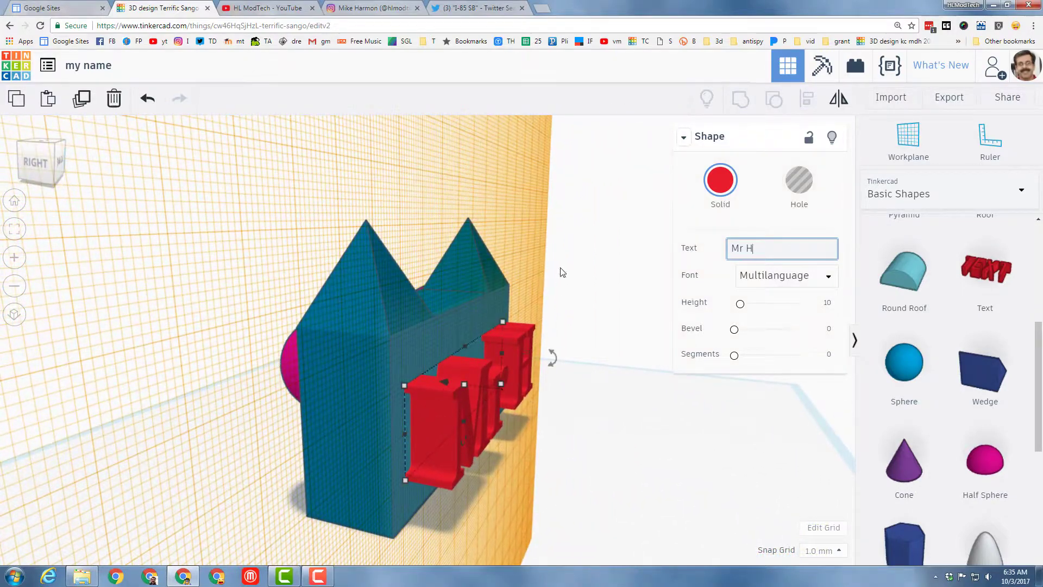
Turn the text shape on the back face into a hole and nudge it slightly into the body.
left_click(54, 164)
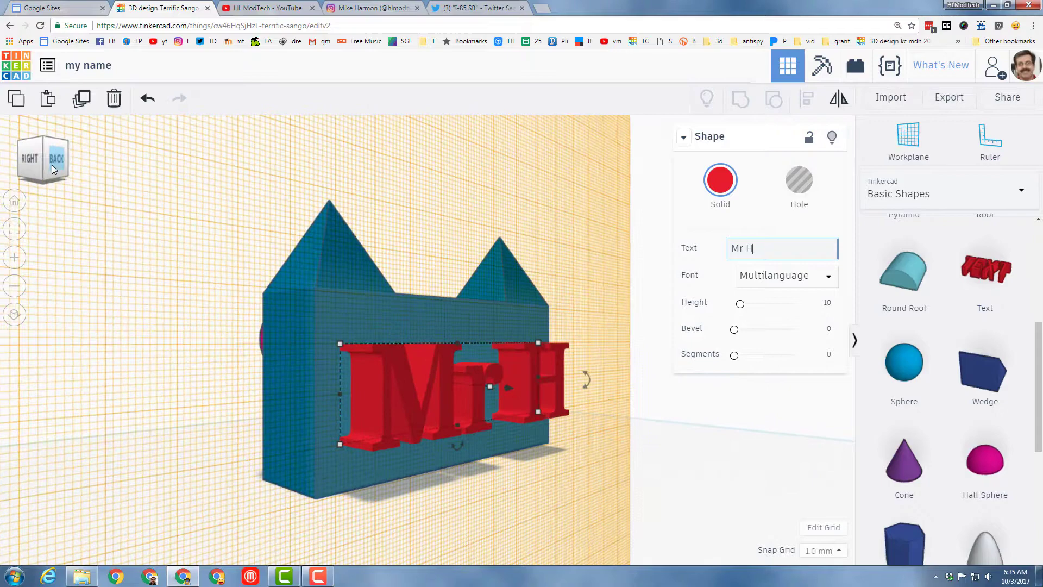
left_click(800, 180)
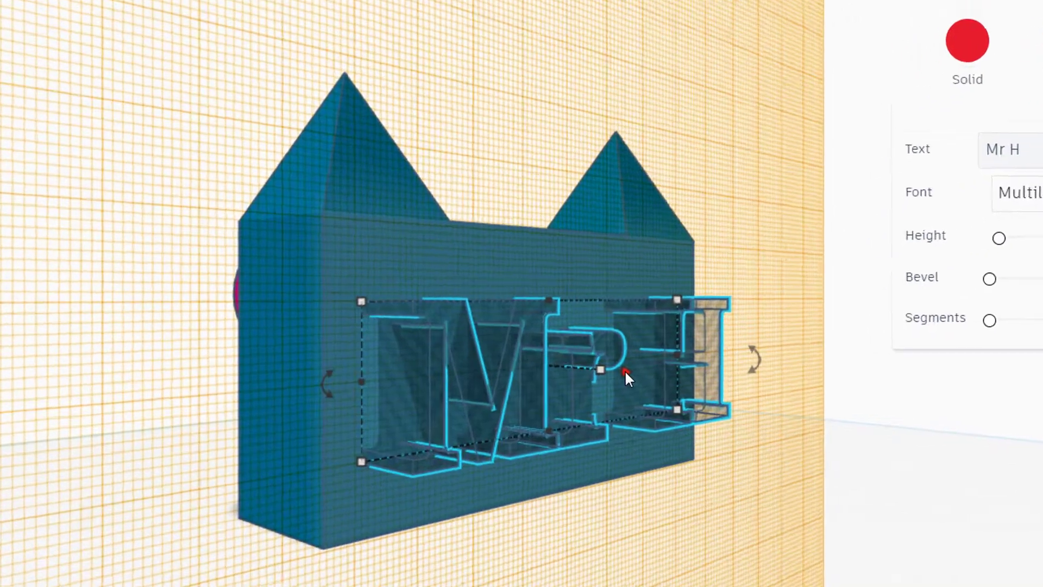
left_click(506, 390)
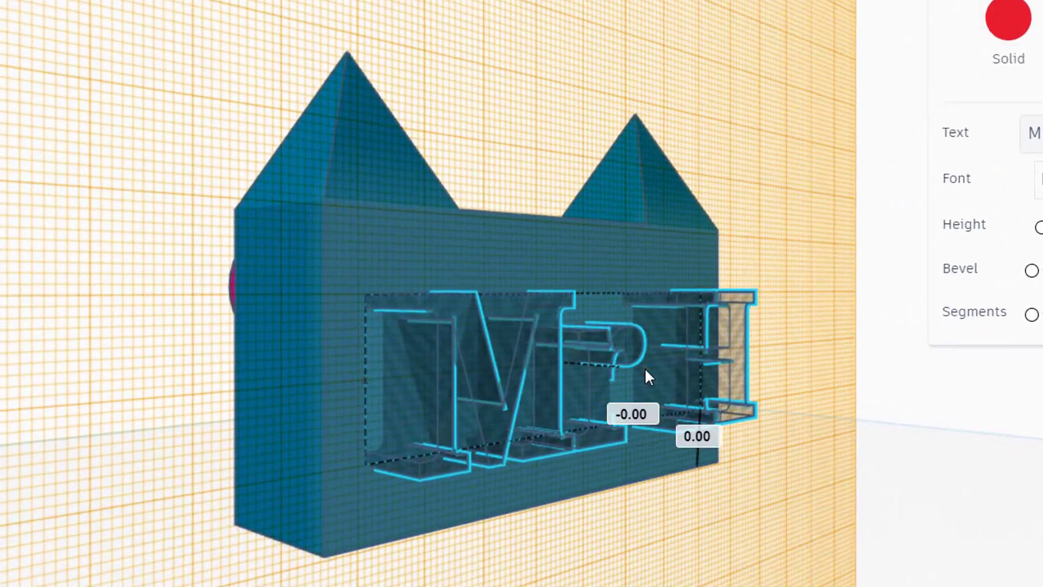
key("Left")
key("Left")
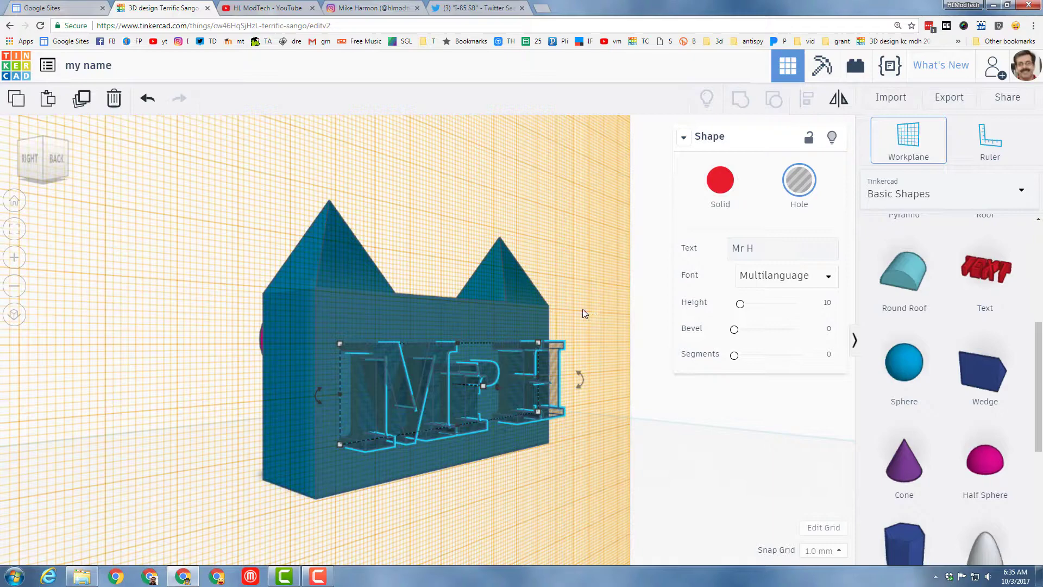
Return the workplane to the base grid and group the text hole with the character to engrave the lettering.
left_click(602, 532)
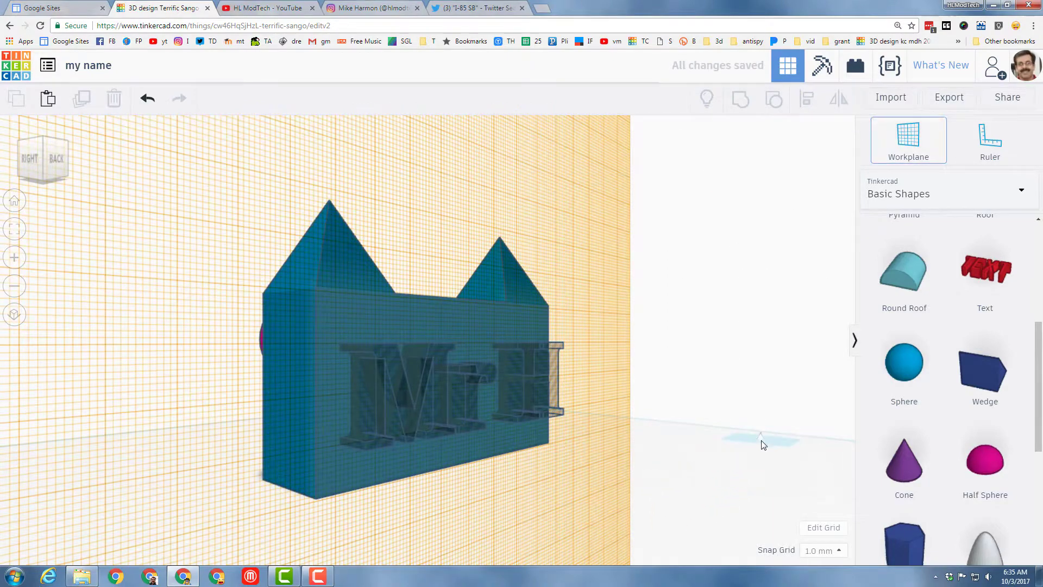
left_click(598, 483)
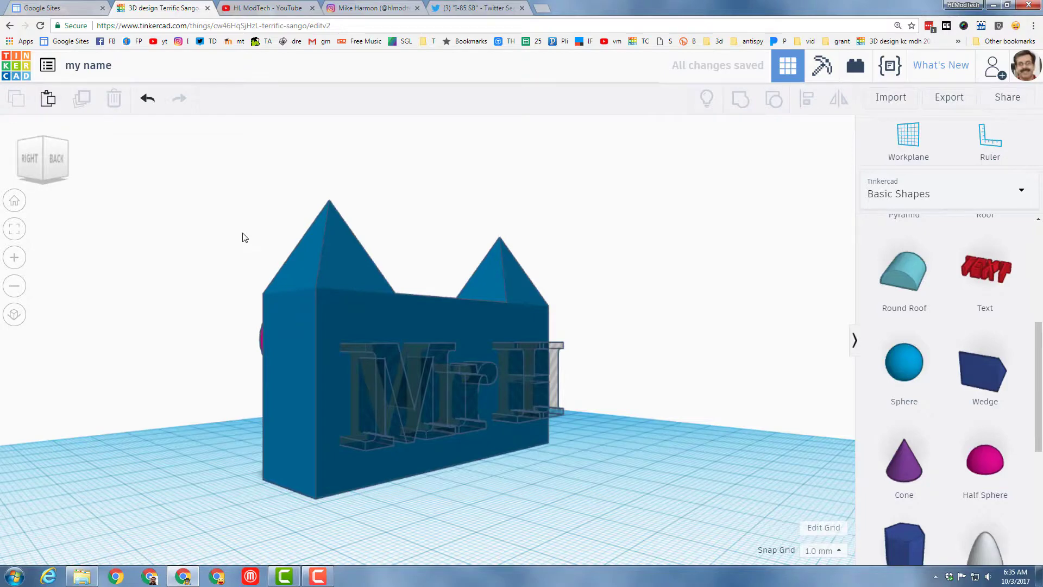
left_click_drag(242, 237, 610, 503)
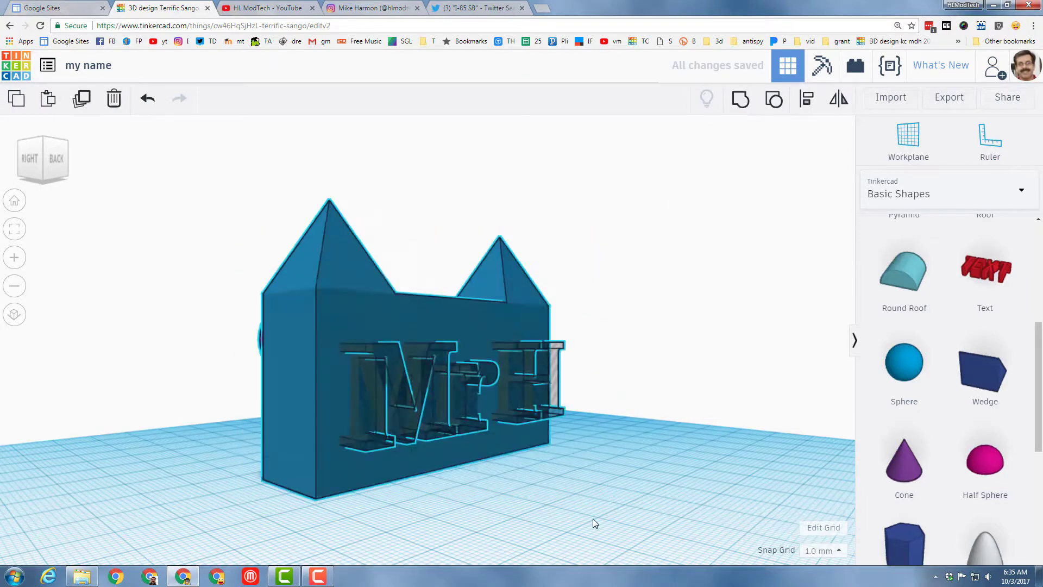
left_click(742, 100)
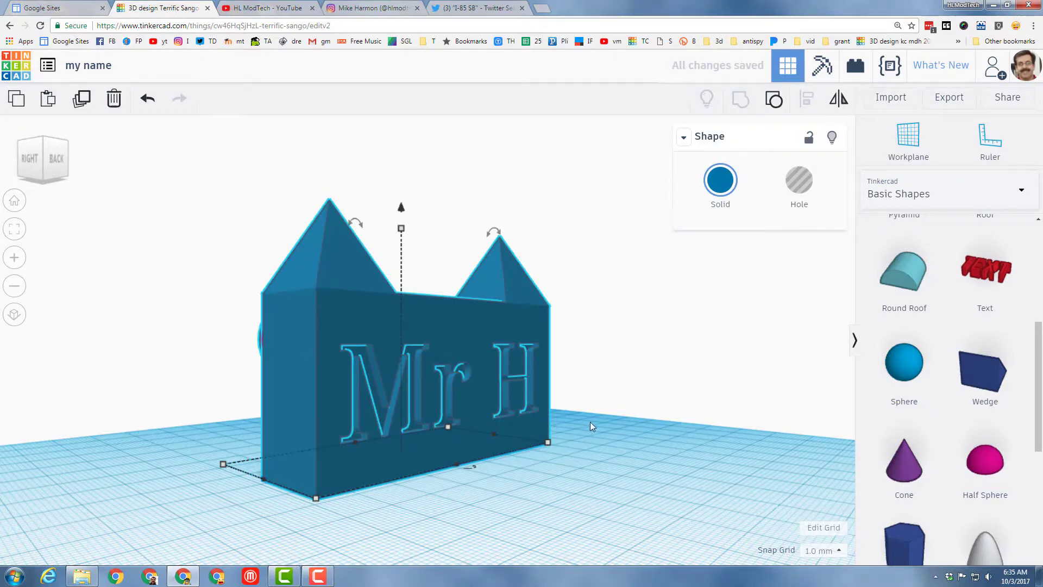
Inspect the engraved character's front and right side, including a view from slightly above.
right_click_drag(668, 461, 332, 446)
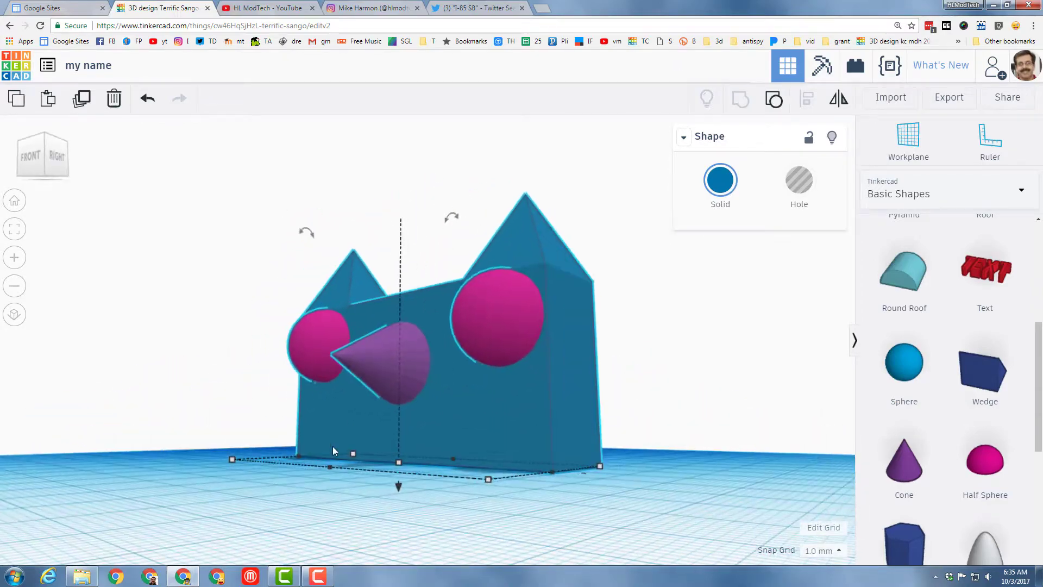
left_click(59, 158)
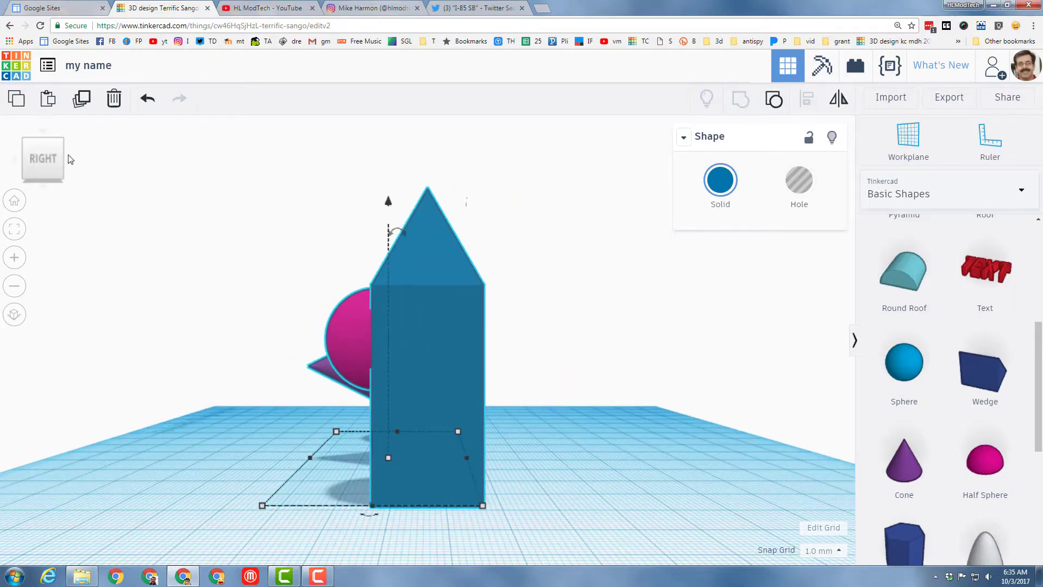
left_click_drag(38, 144, 133, 174)
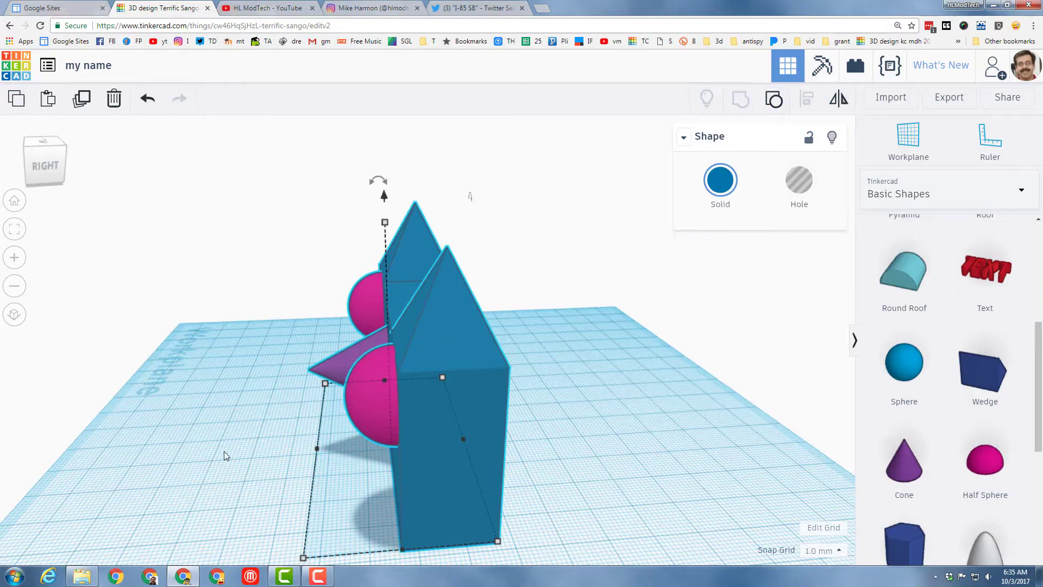
right_click_drag(343, 459, 402, 468)
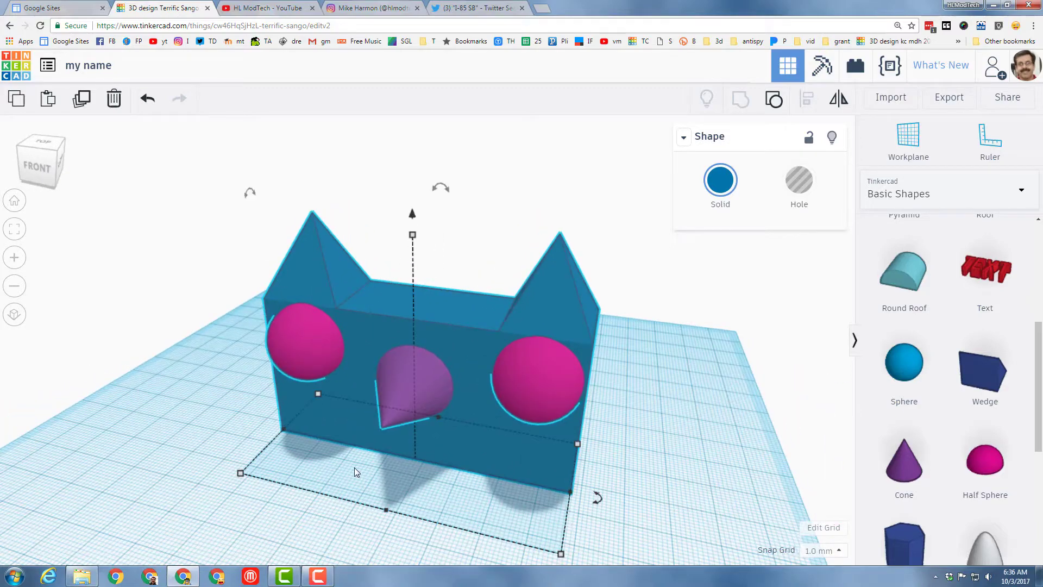